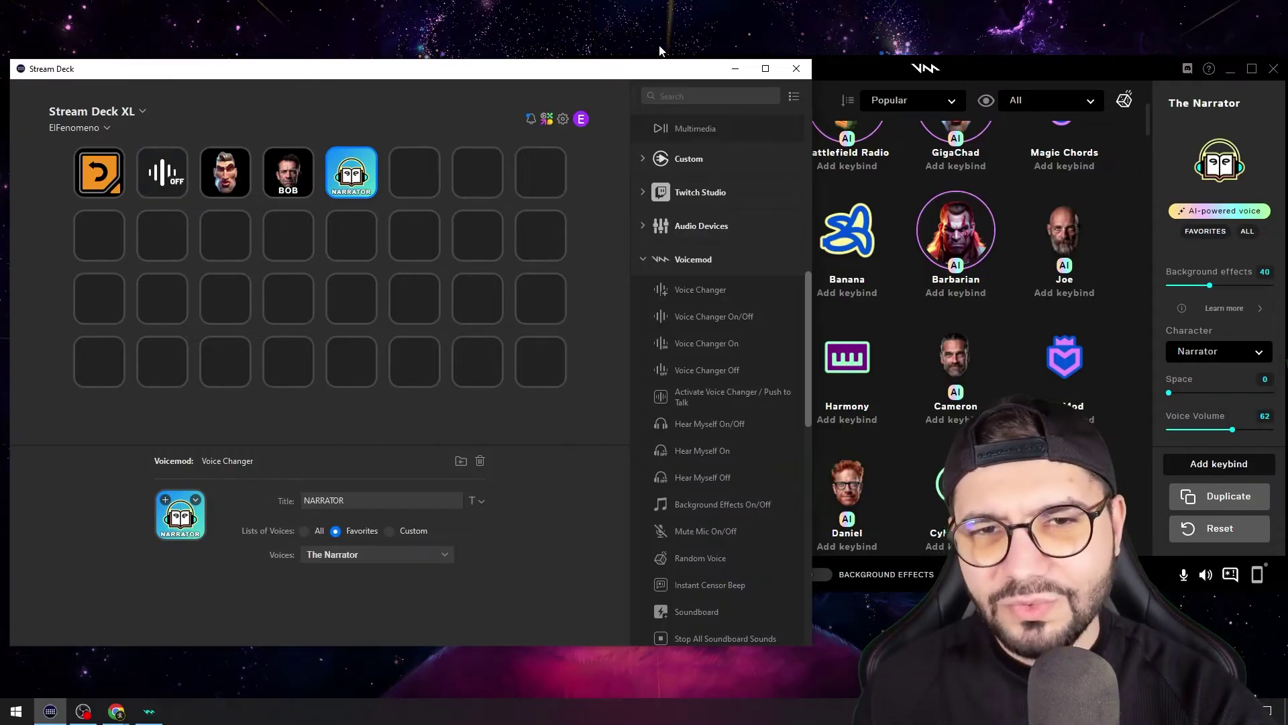
Step: Place the Stream Deck and Voicemod windows side by side and drop a Voice Changer action on an empty key
drag(638, 67, 603, 65)
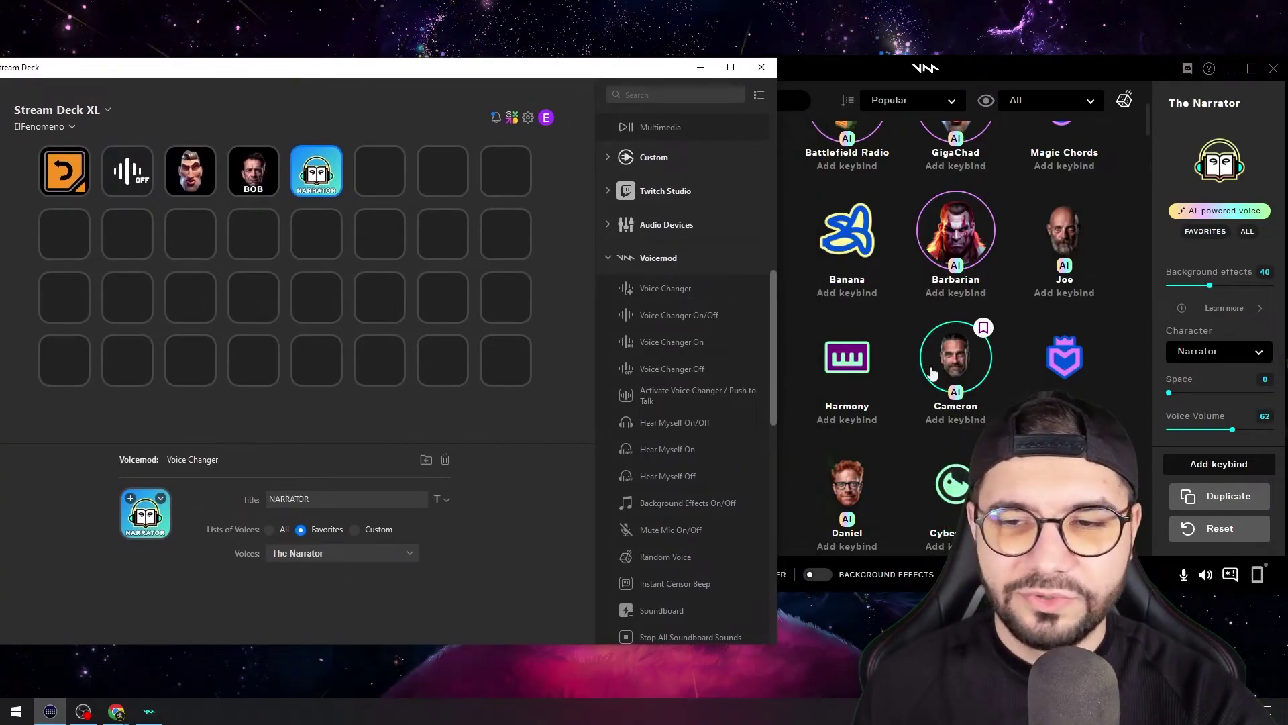
scroll(1033, 343, down, 2)
scroll(1036, 346, up, 5)
mouse_move(953, 67)
mouse_down()
mouse_move(986, 59)
mouse_move(953, 59)
mouse_up()
drag(511, 69, 618, 76)
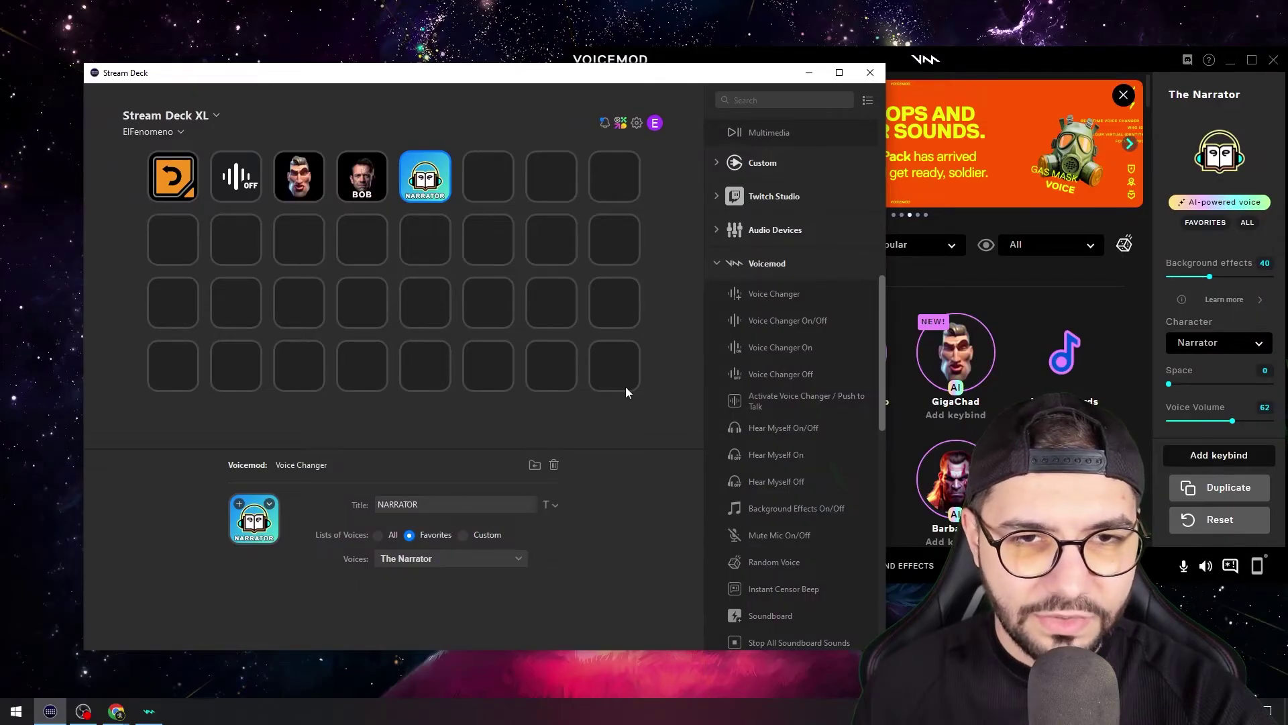
drag(767, 294, 490, 191)
Step: Set the new Voice Changer key to the Clean voice from Favorites
click(430, 530)
click(517, 558)
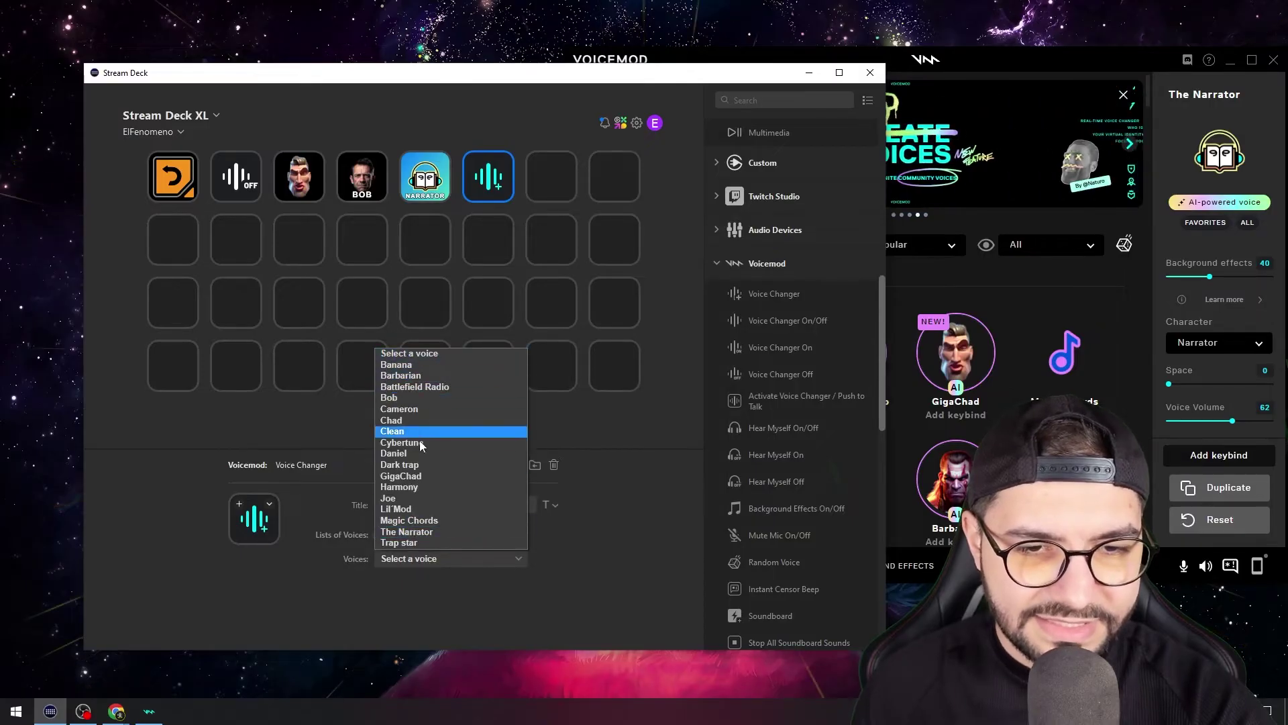
click(411, 430)
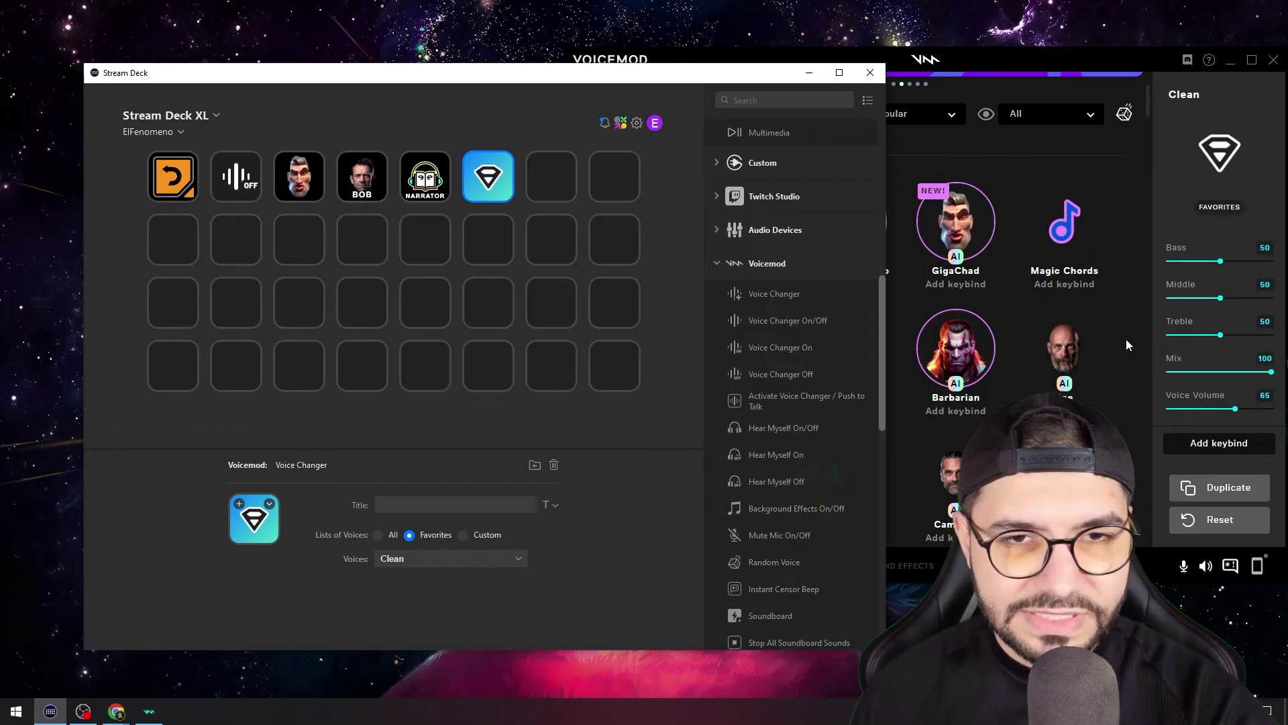
Step: Title the key CLEAN and align the title to the bottom
click(459, 503)
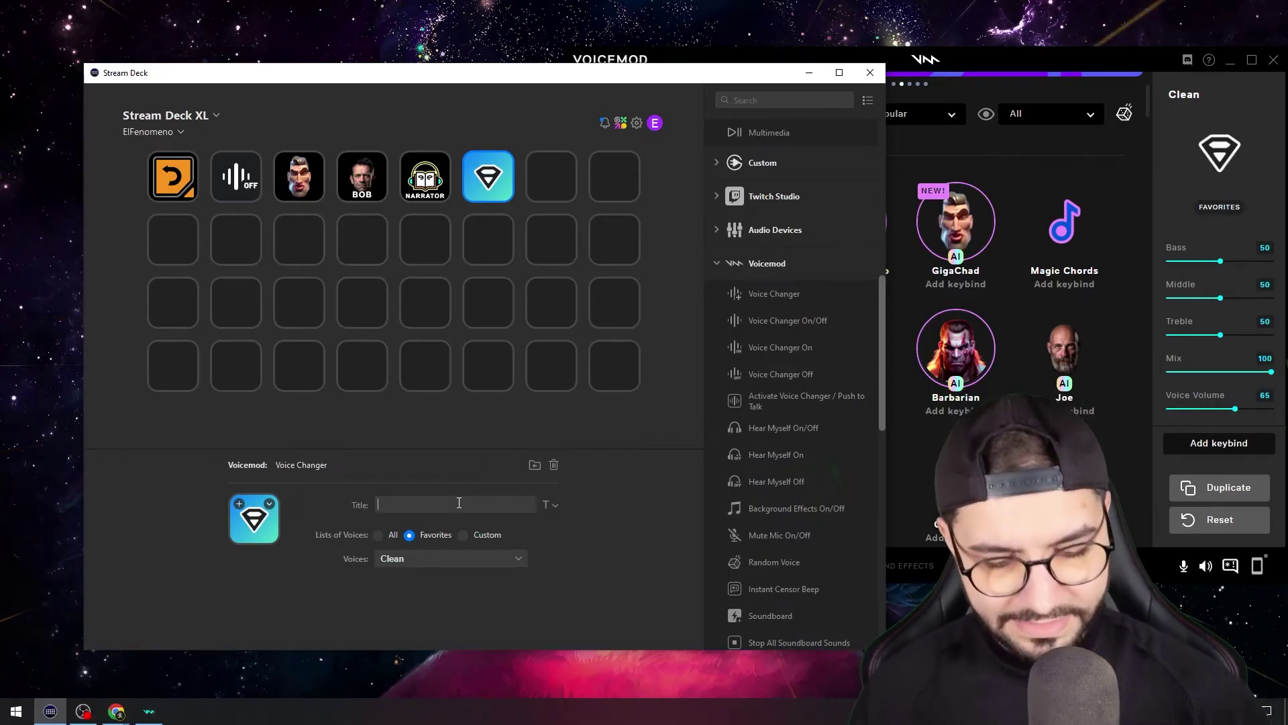
text(CLEAN)
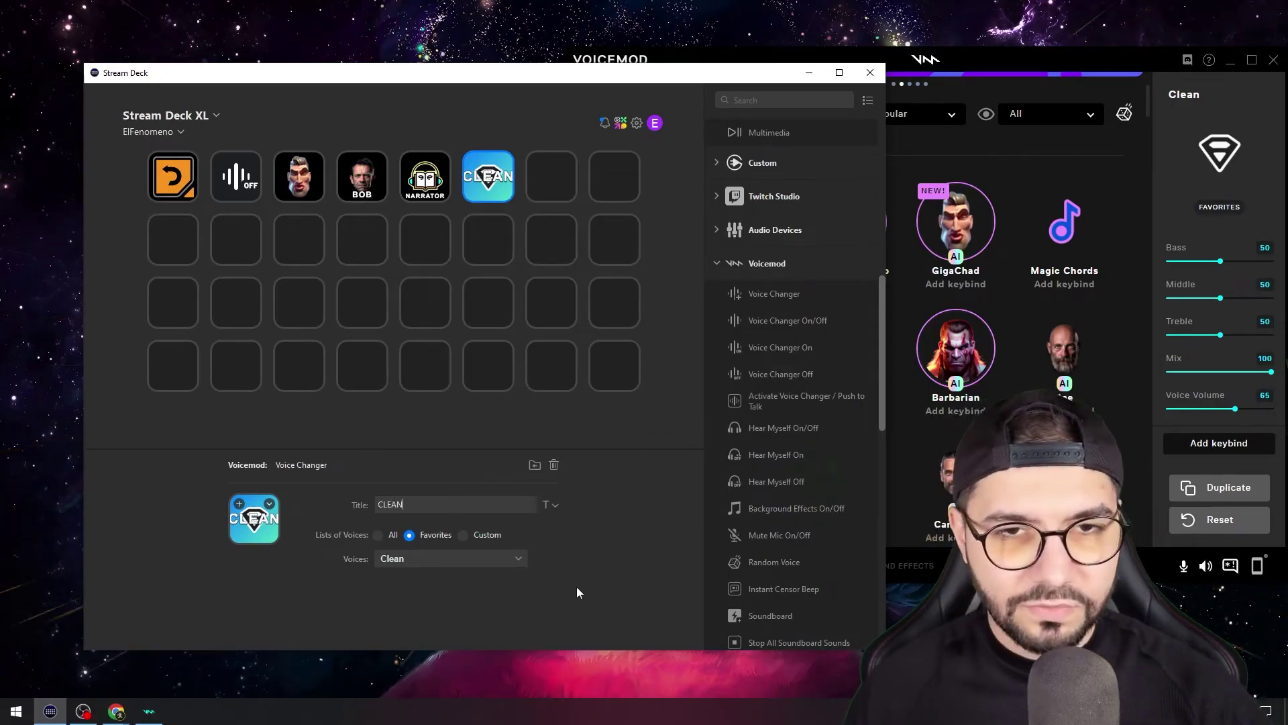
click(548, 505)
click(549, 539)
Step: Reduce the CLEAN title's font size, check the Exit key, and bring Voicemod forward
click(515, 591)
click(515, 591)
click(515, 591)
click(516, 591)
click(373, 589)
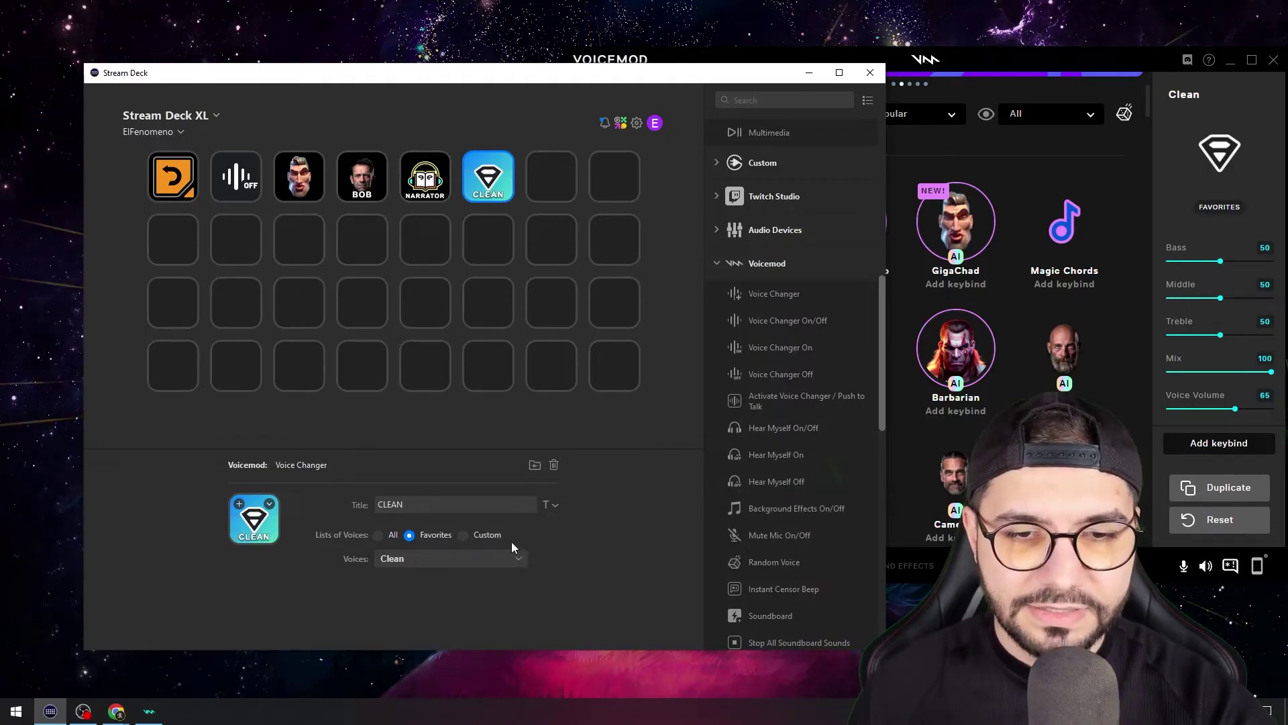
click(548, 505)
click(514, 590)
click(408, 598)
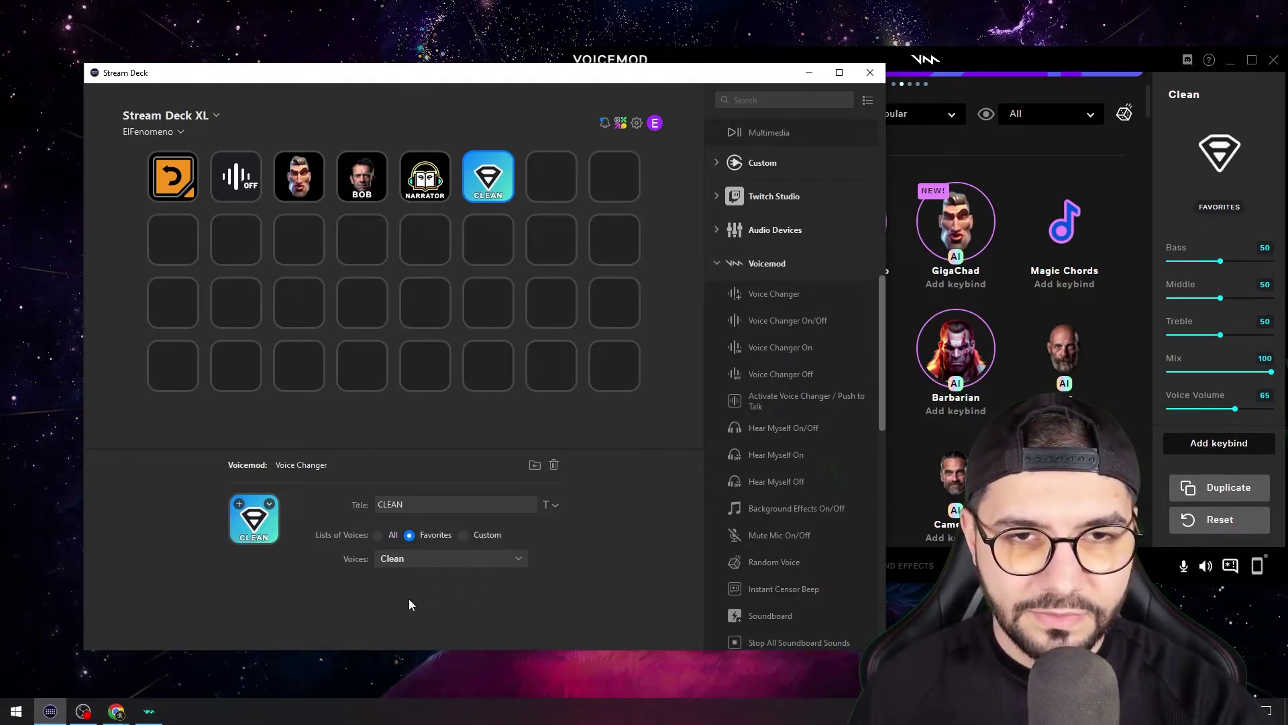
click(450, 433)
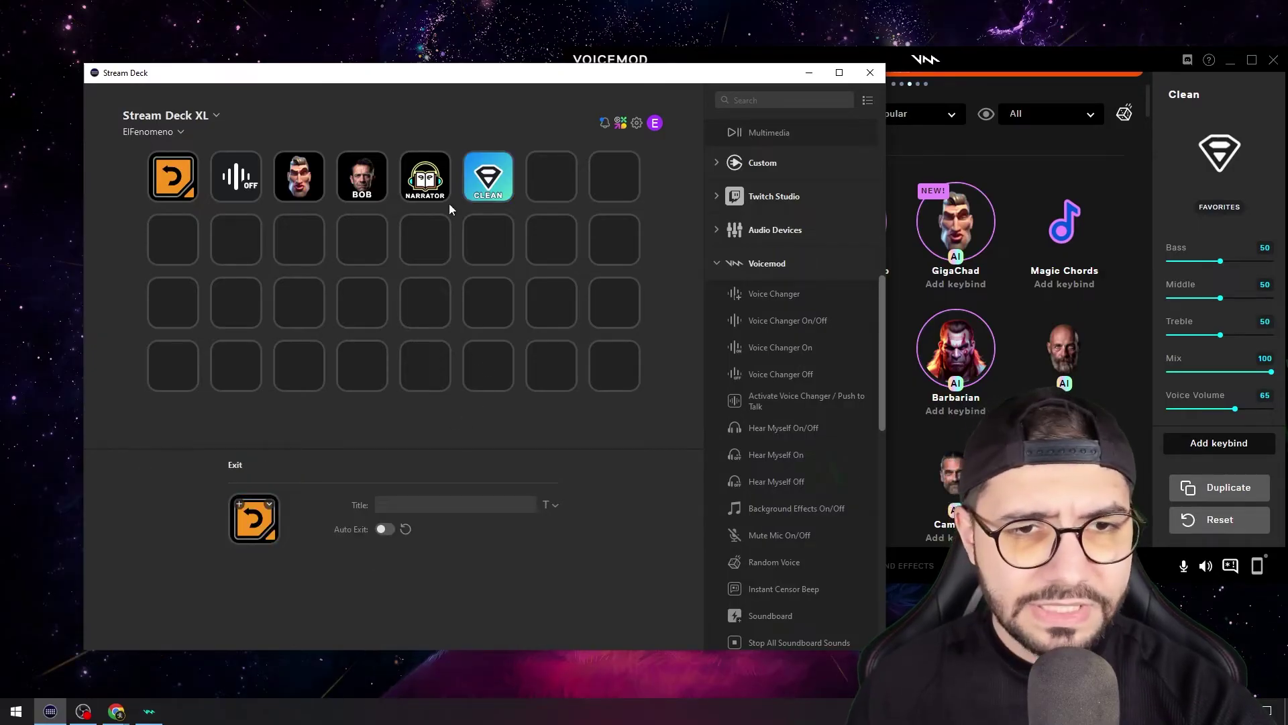
click(849, 56)
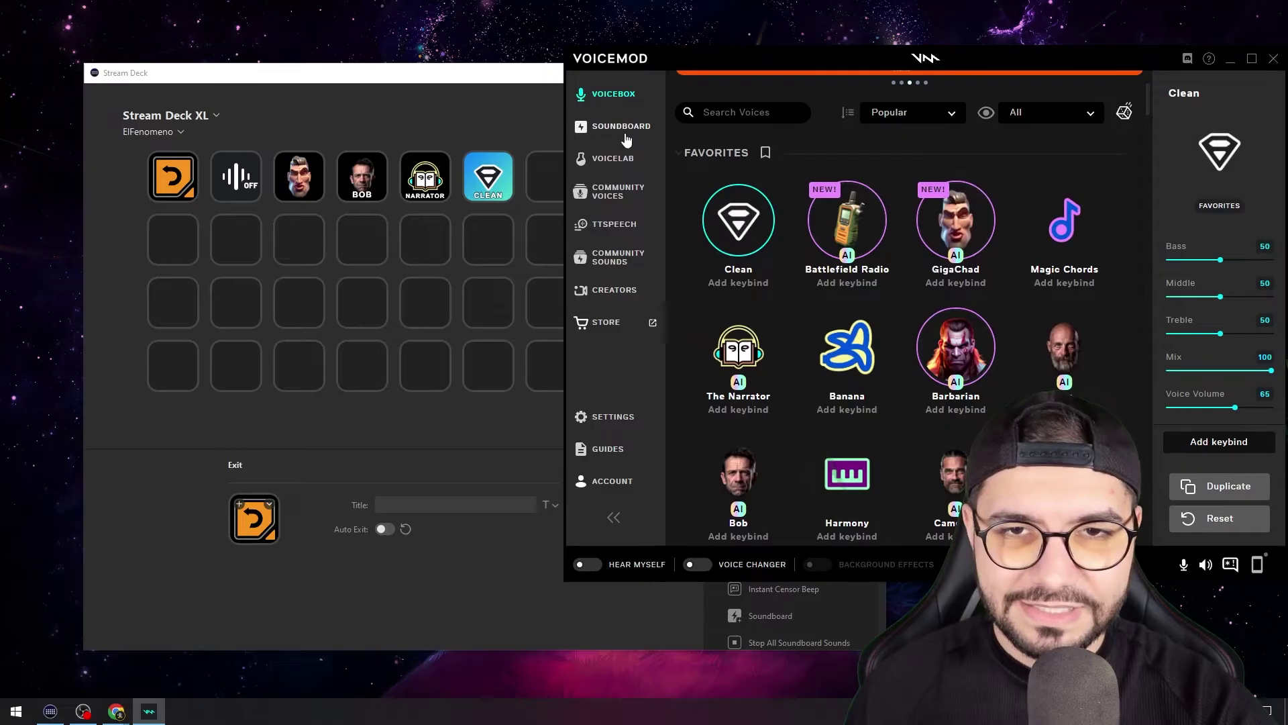
Step: Open Voicemod's soundboard and add a Soundboard key to Stream Deck's second row
click(624, 127)
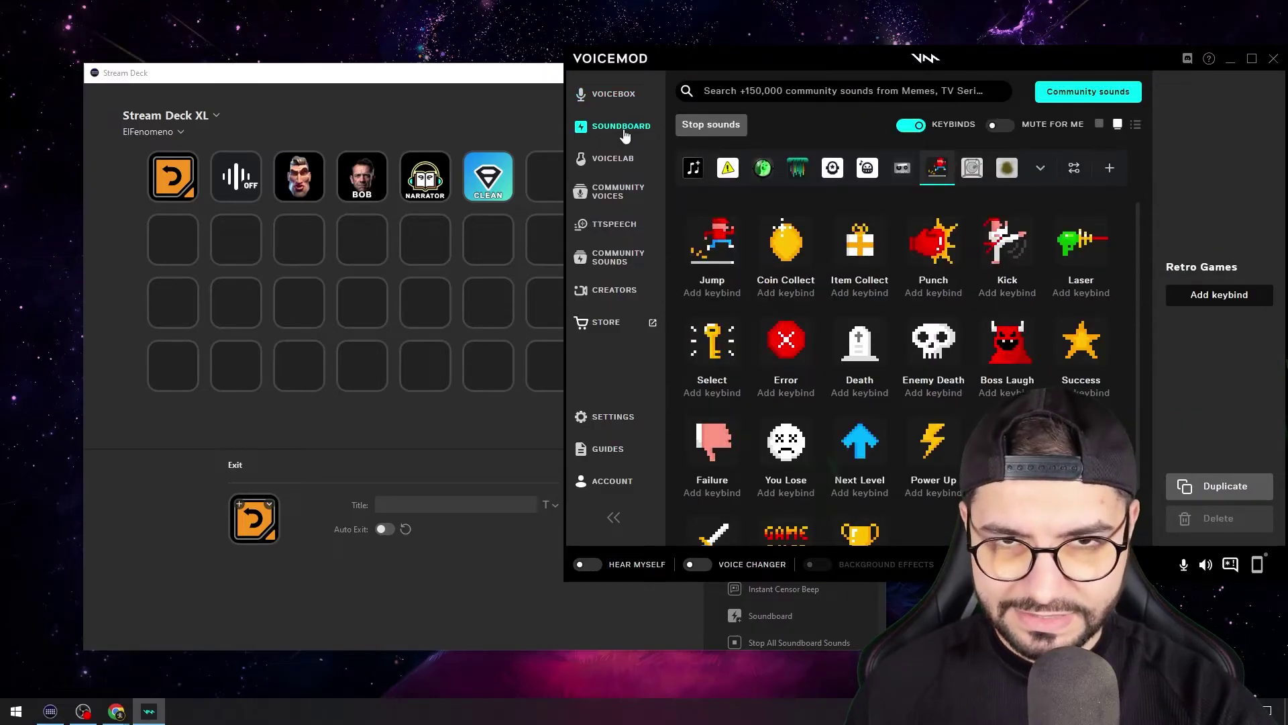
click(530, 91)
scroll(792, 437, down, 1)
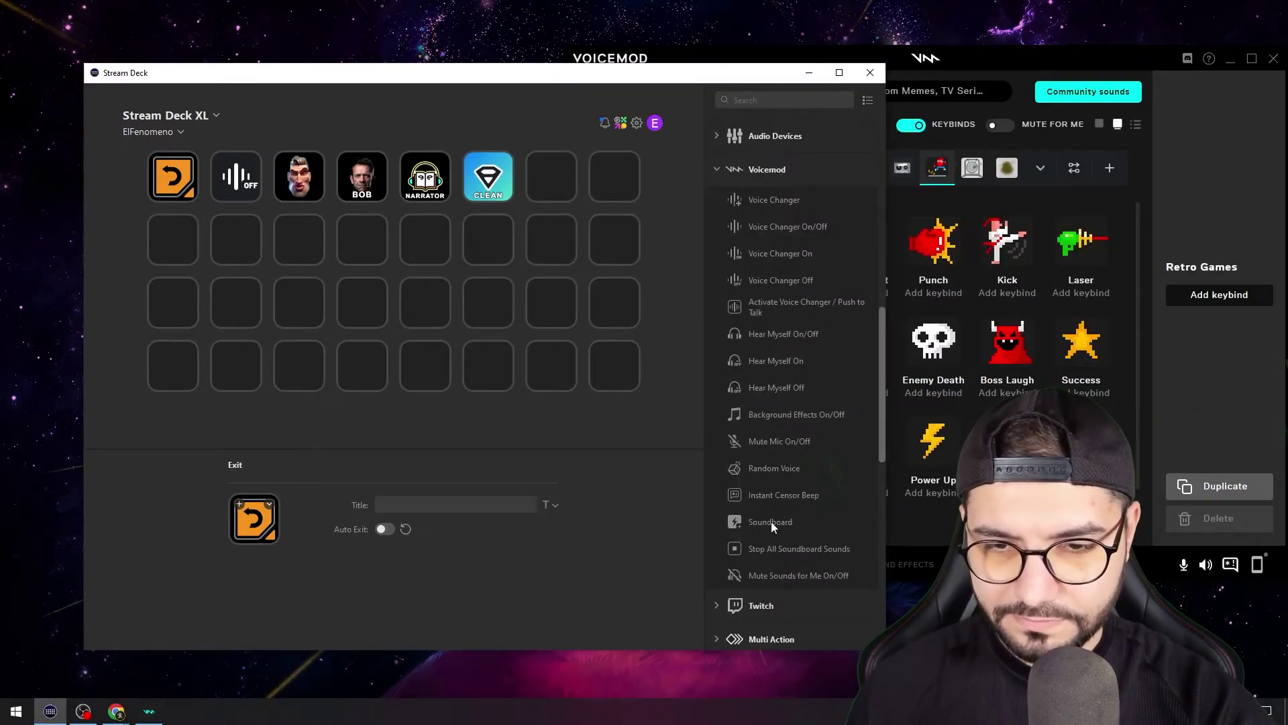
drag(778, 524, 239, 247)
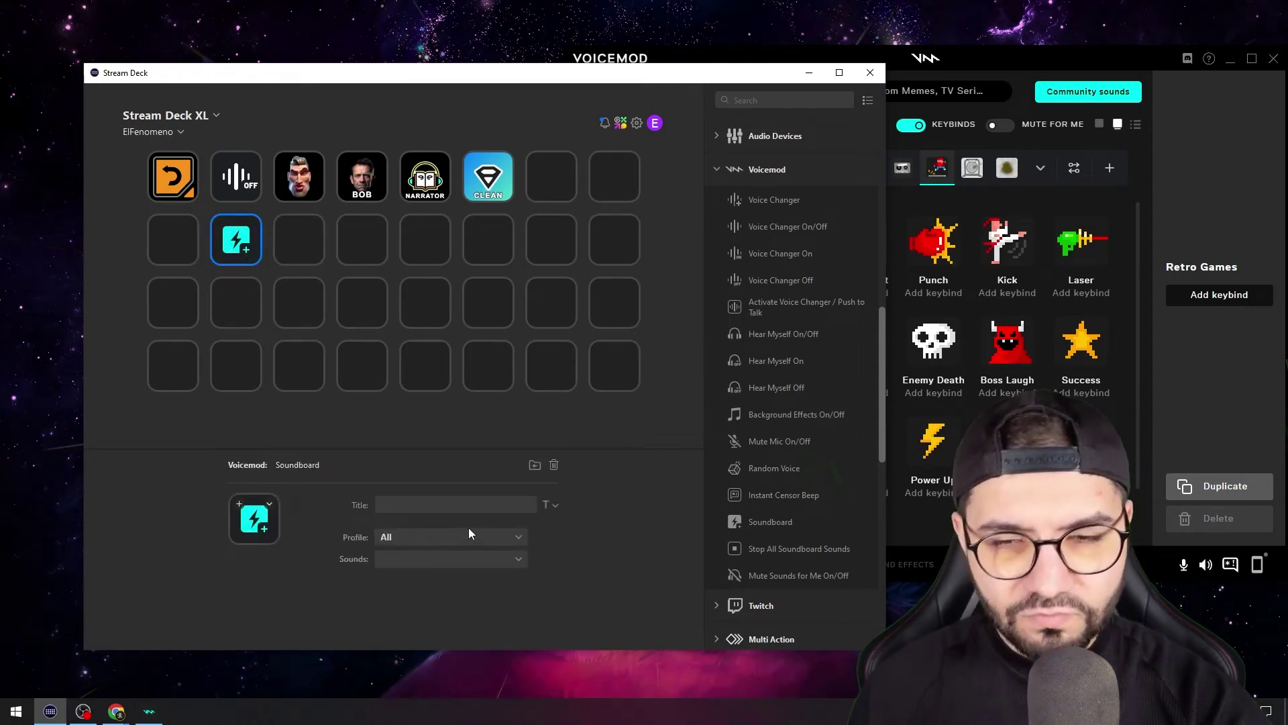
Step: Browse Voicemod's Favourites and Prankster categories and preview the Crickets sound
click(989, 79)
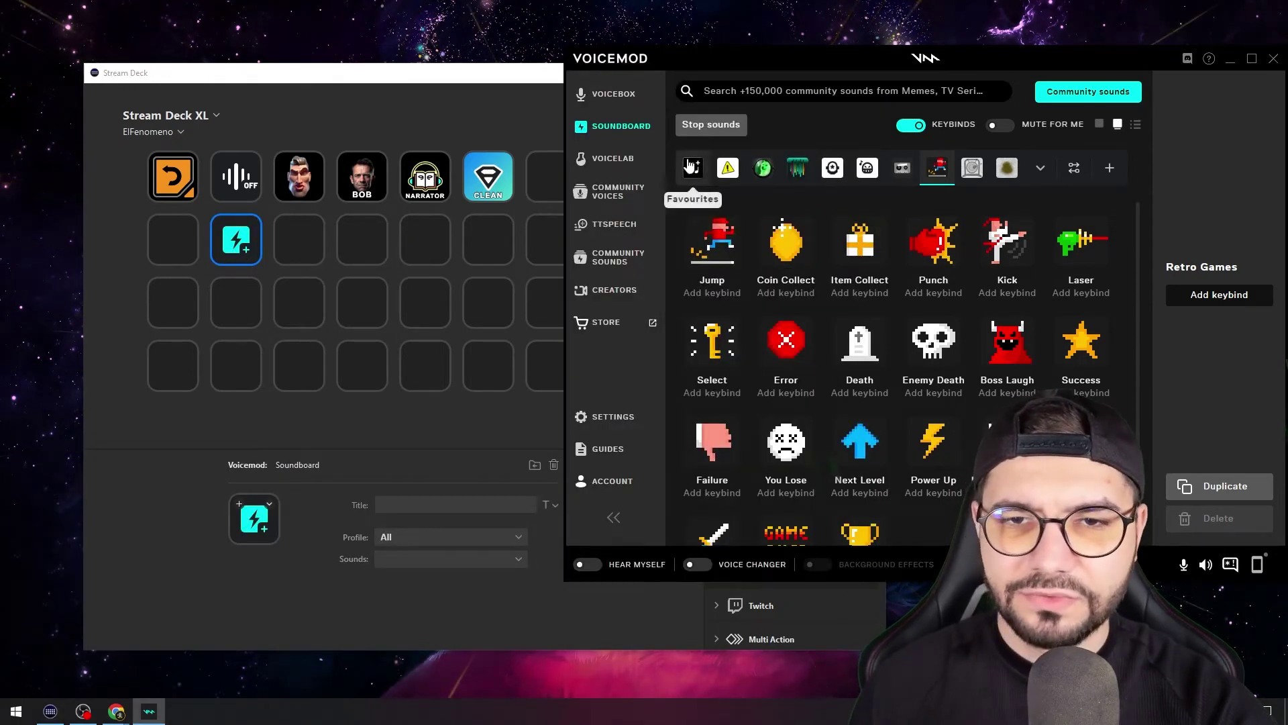
click(691, 167)
click(736, 173)
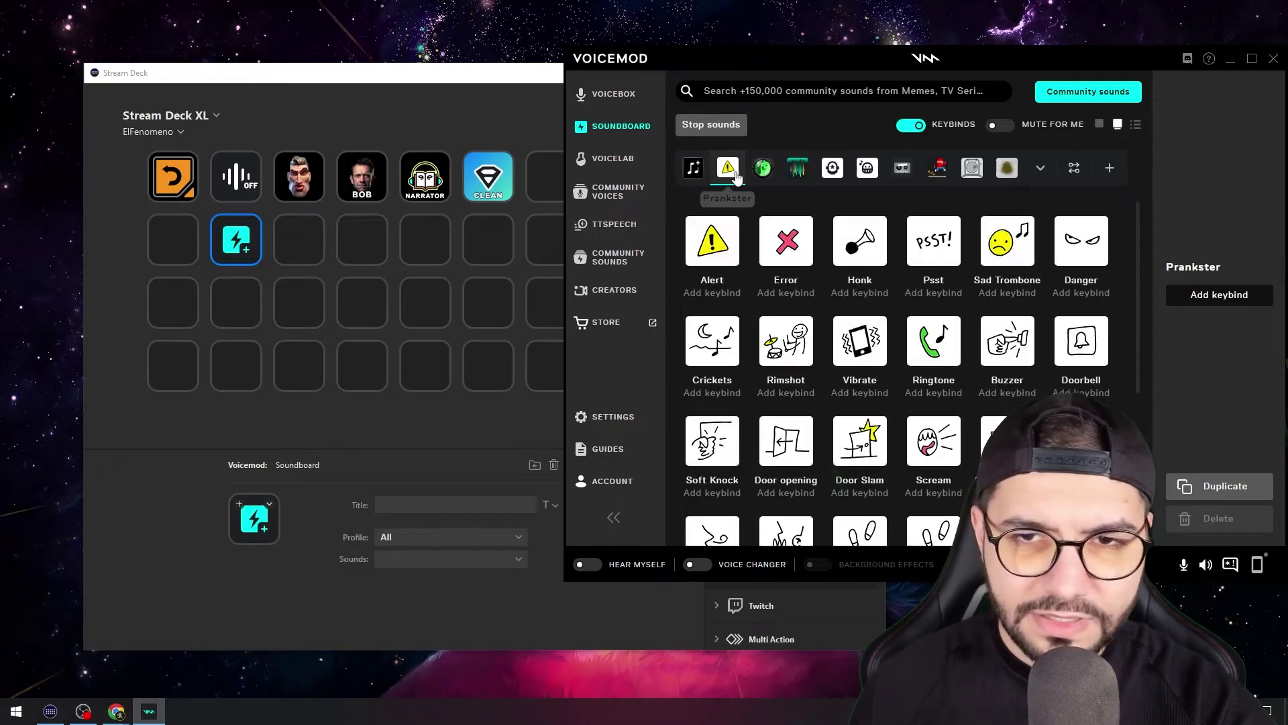
scroll(990, 329, down, 1)
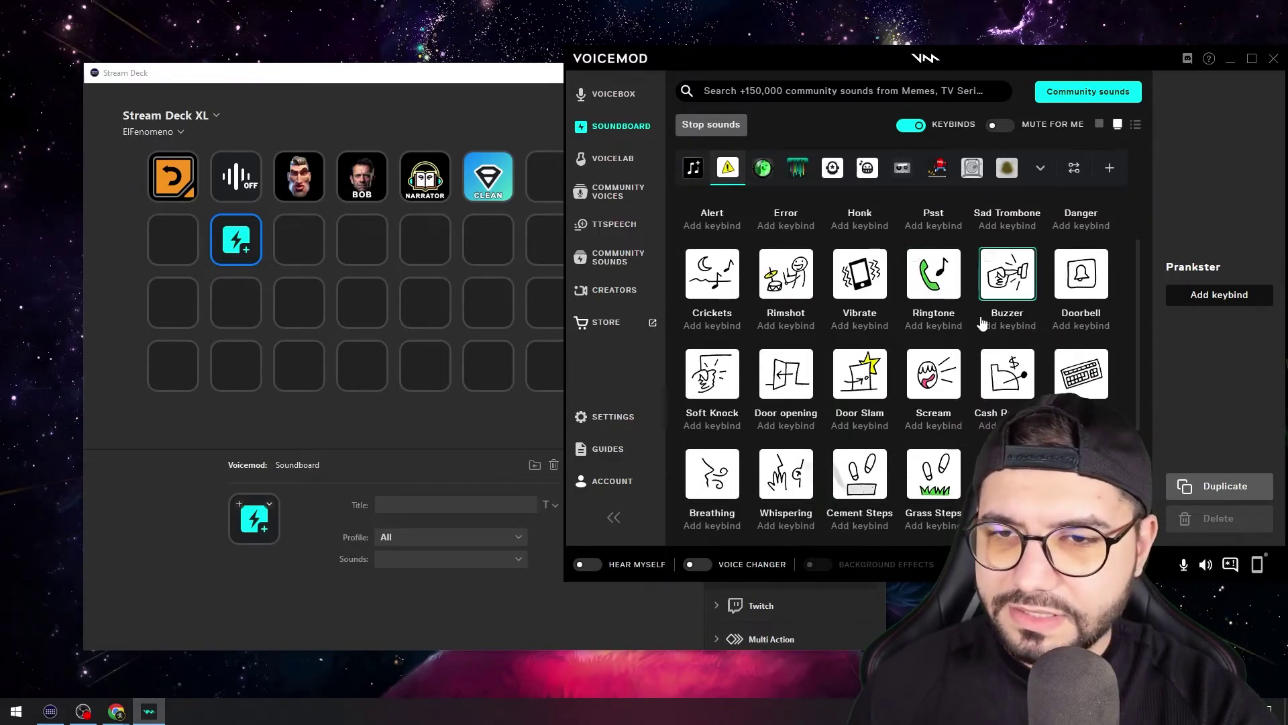
scroll(990, 329, up, 1)
click(719, 346)
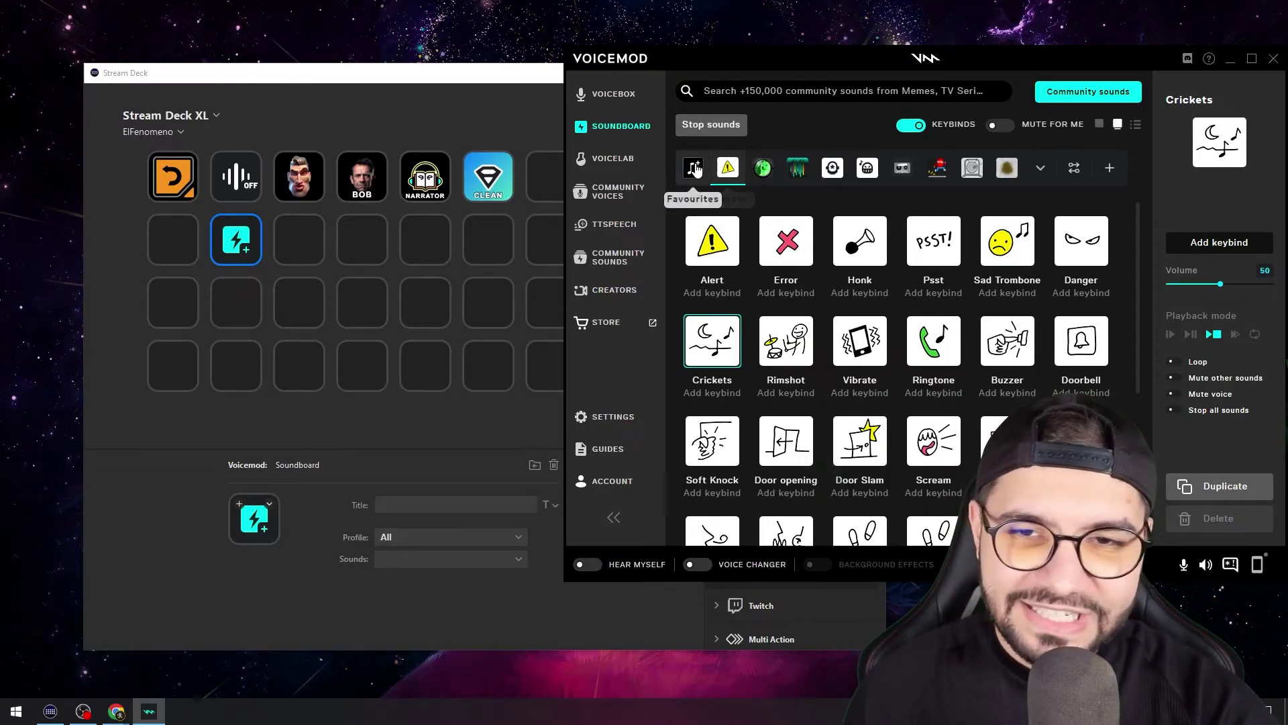
Step: Open the EDM and Retro Games categories and preview the Kick sound
click(763, 168)
click(797, 168)
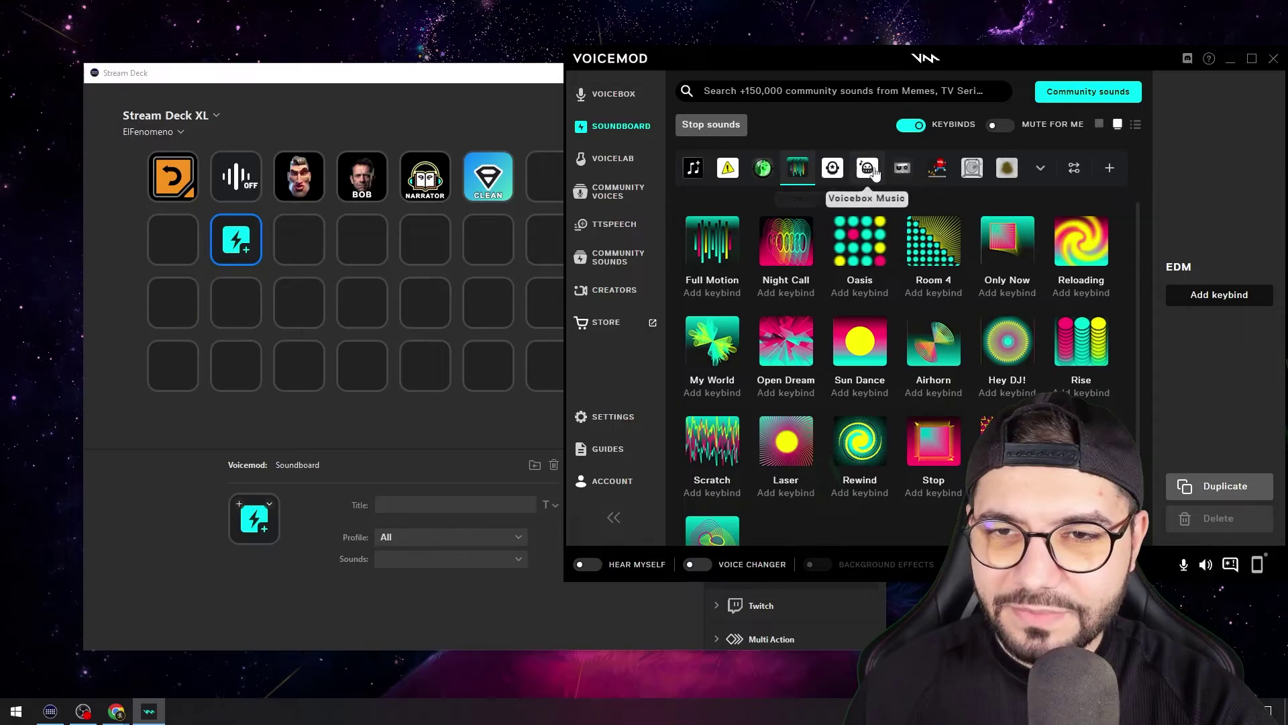
click(938, 170)
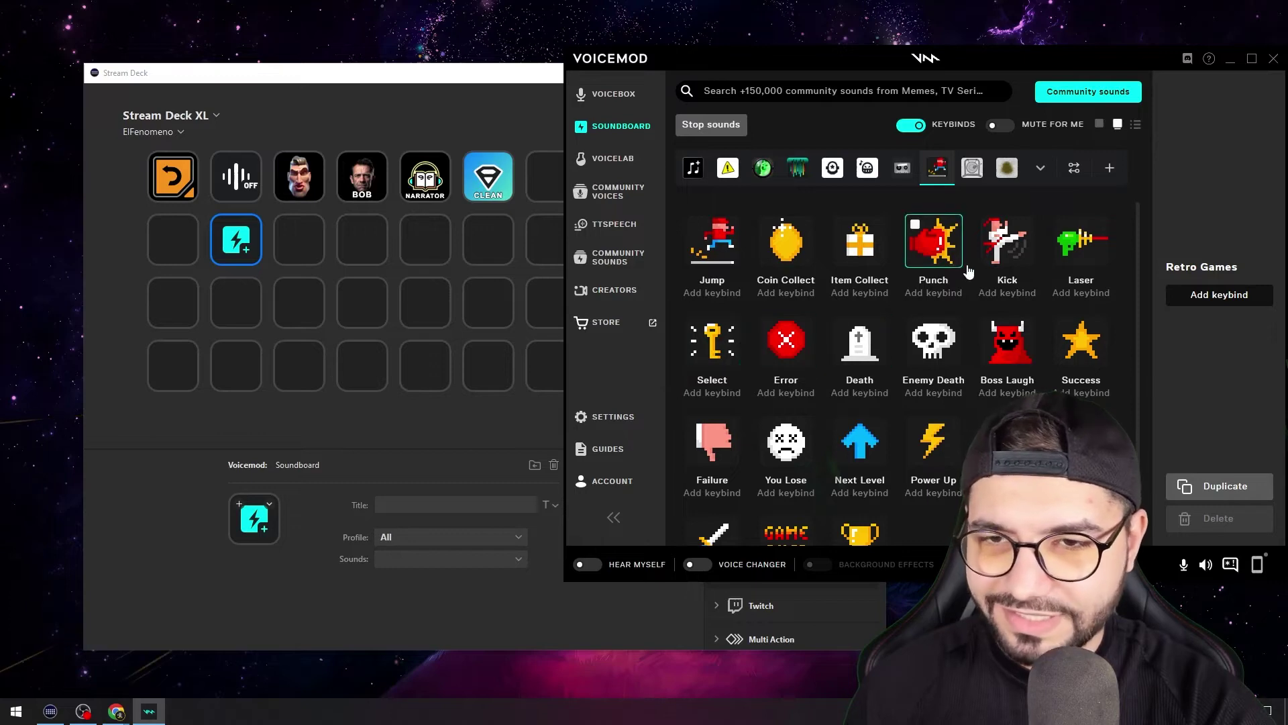
click(1018, 247)
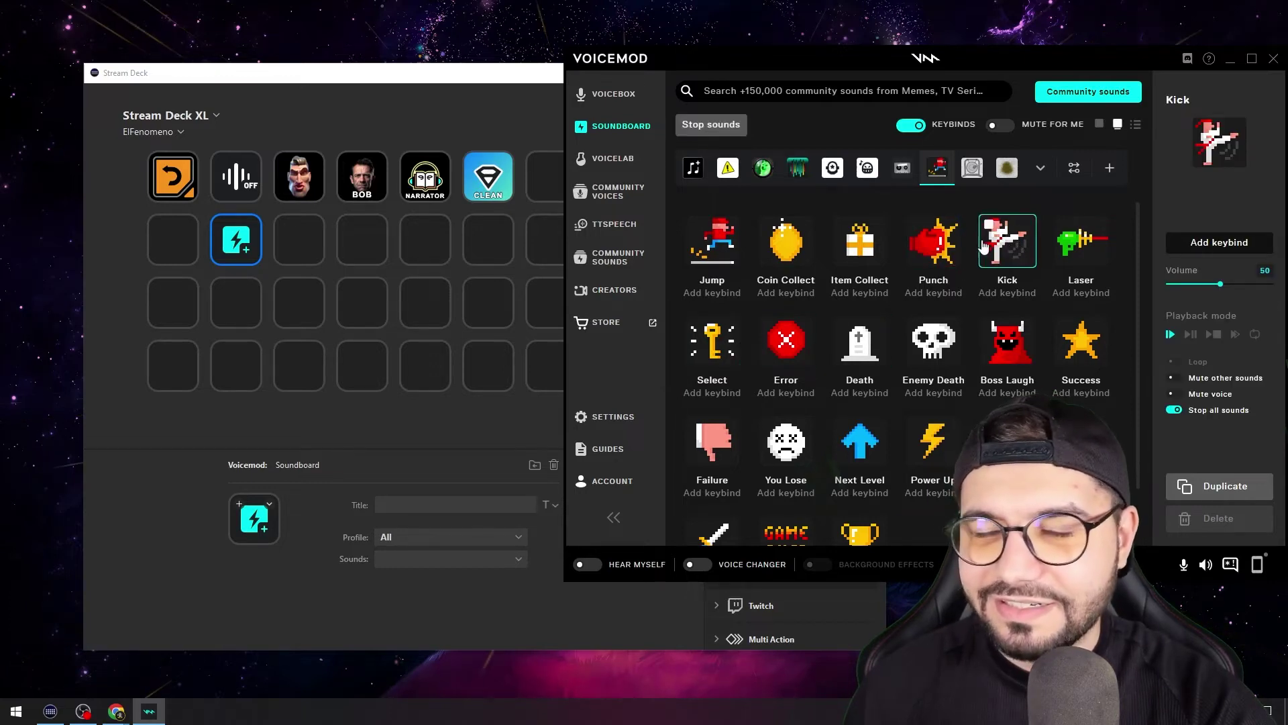
Step: Set the Soundboard key's Profile to Retro Games
click(423, 80)
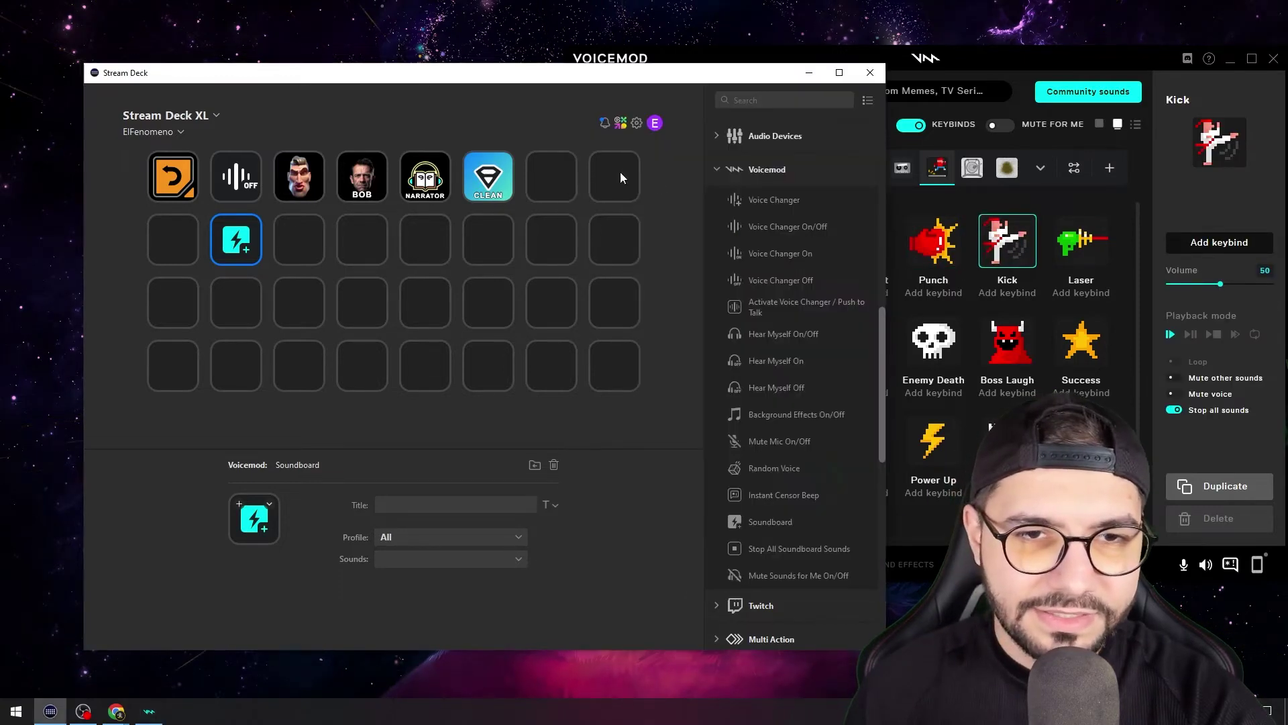
click(926, 82)
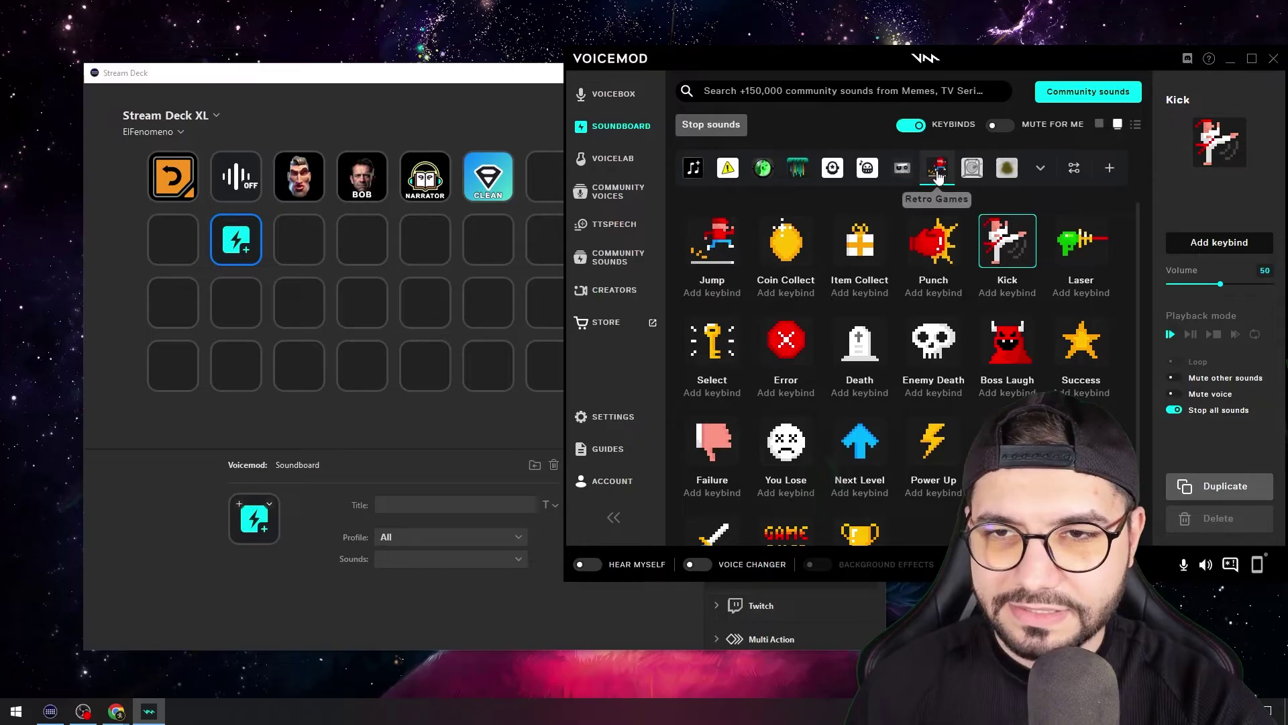
click(387, 594)
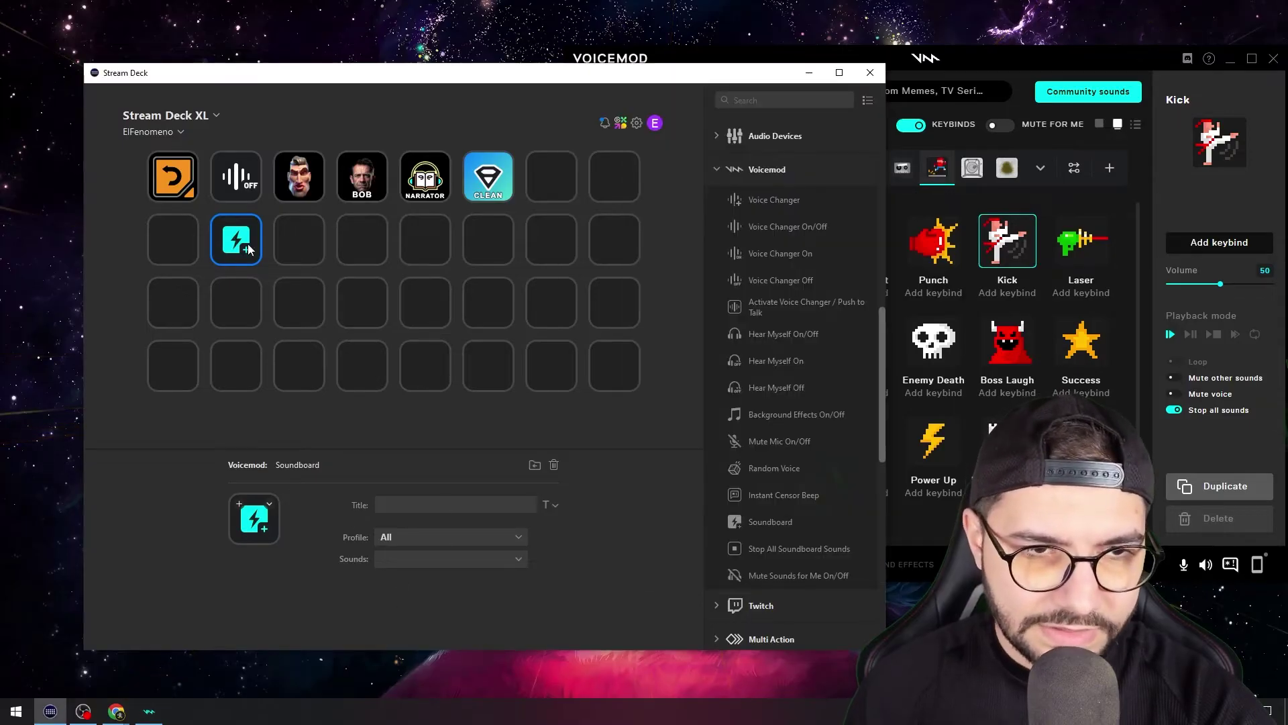
click(474, 537)
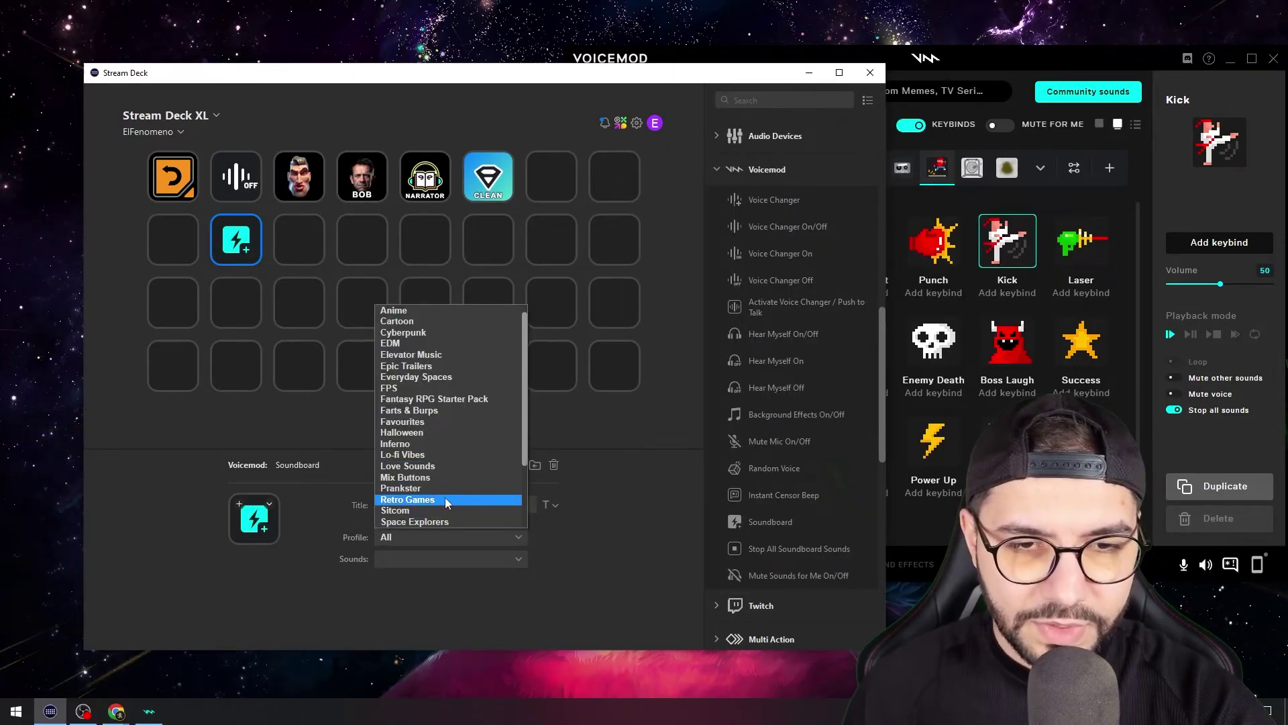
click(444, 497)
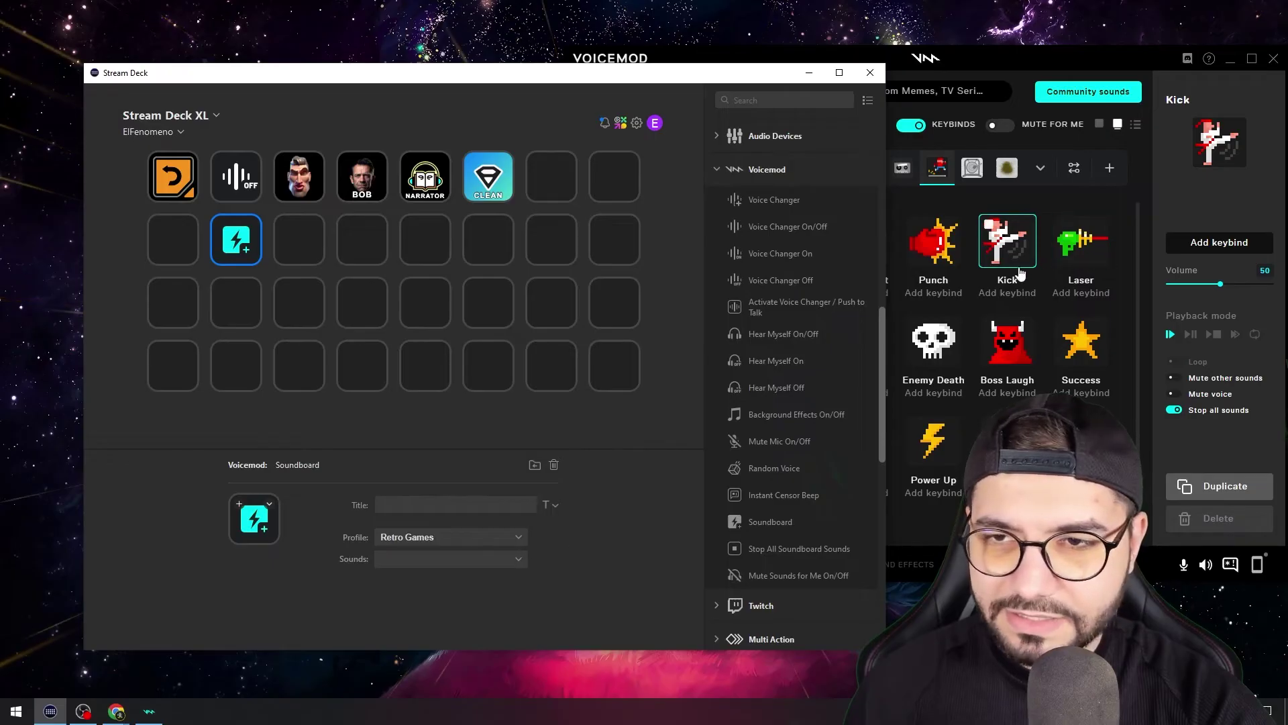
Step: Assign the Kick sound with an empty title, and drop another Soundboard action on the next key
click(456, 498)
text(KICK)
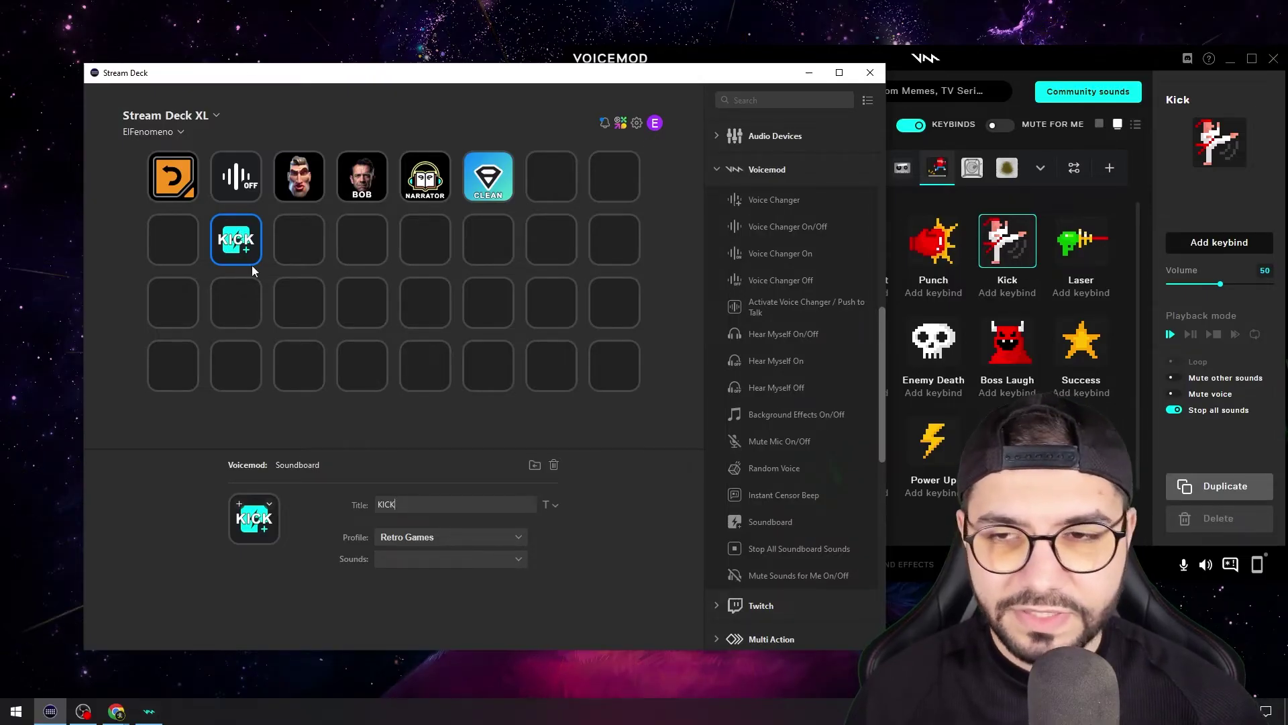
click(506, 557)
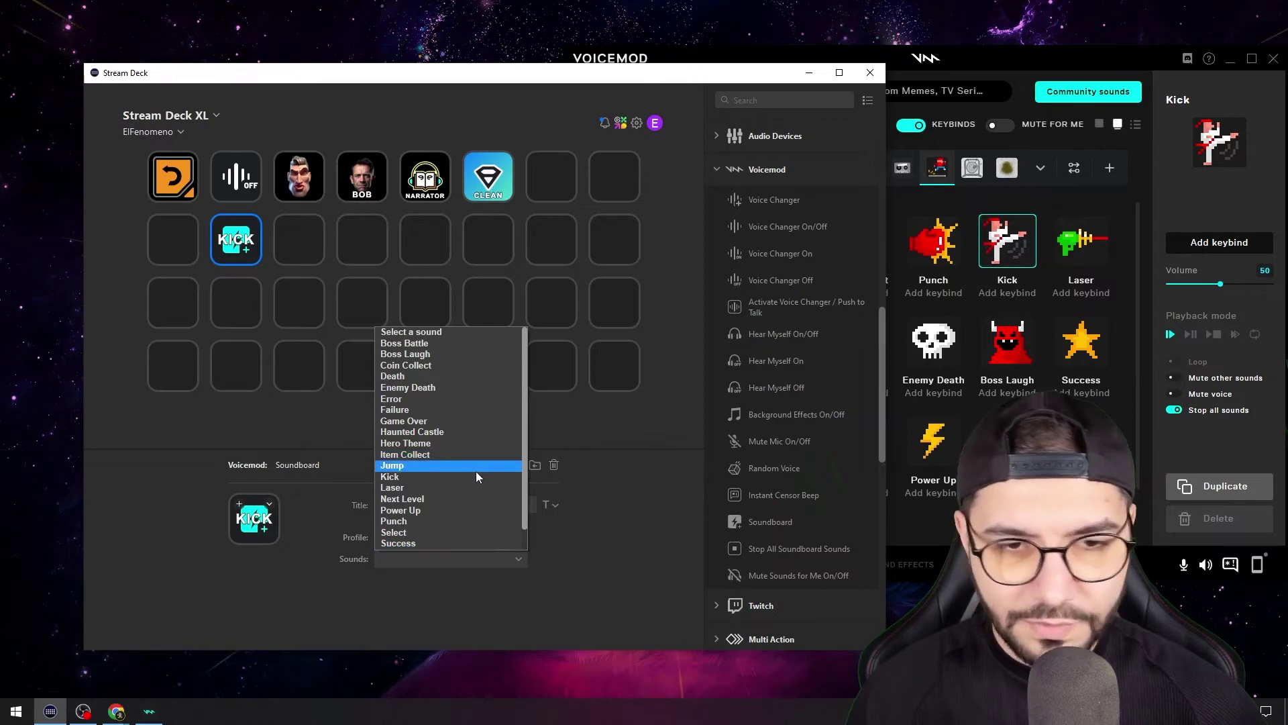
click(437, 475)
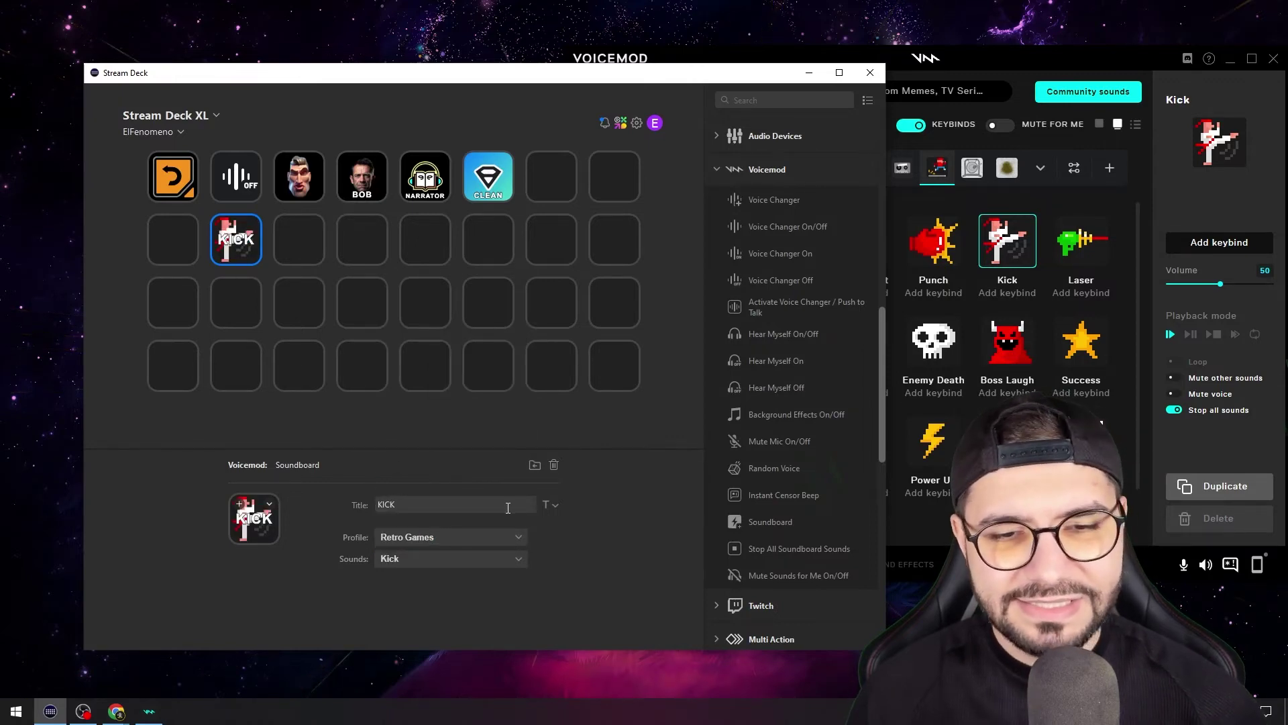
key(BackSpace)
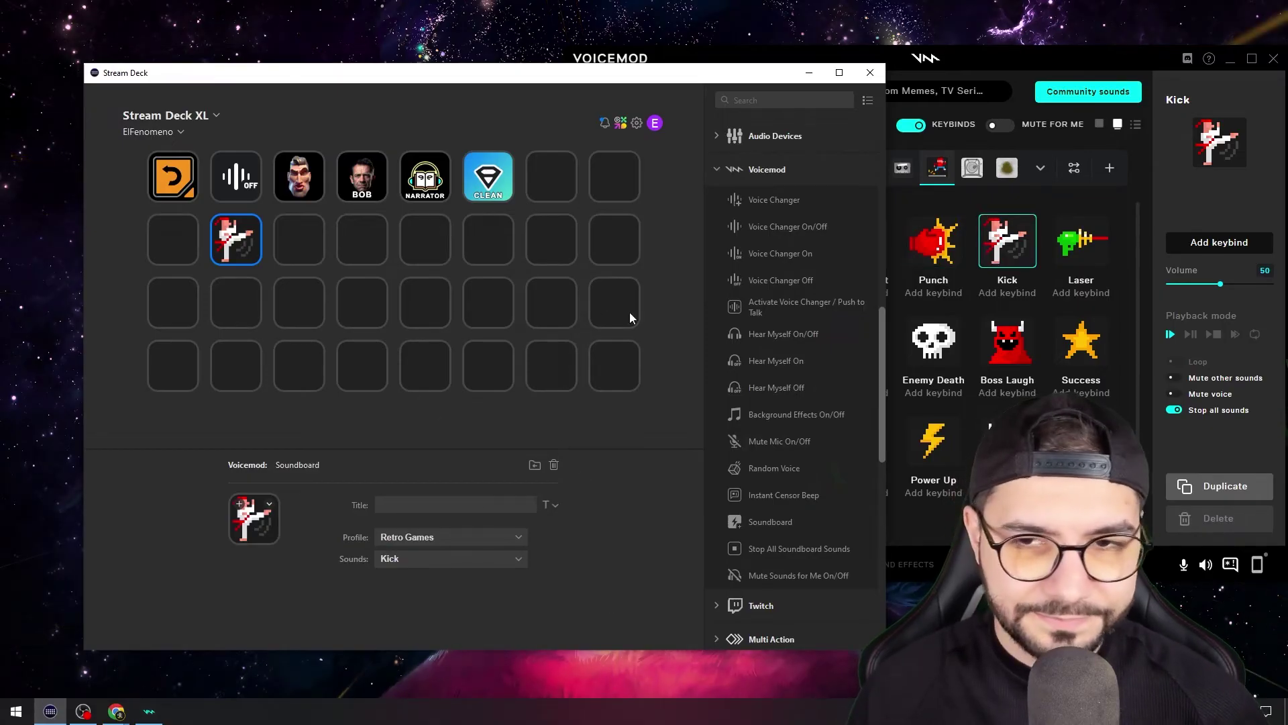
drag(775, 526, 296, 242)
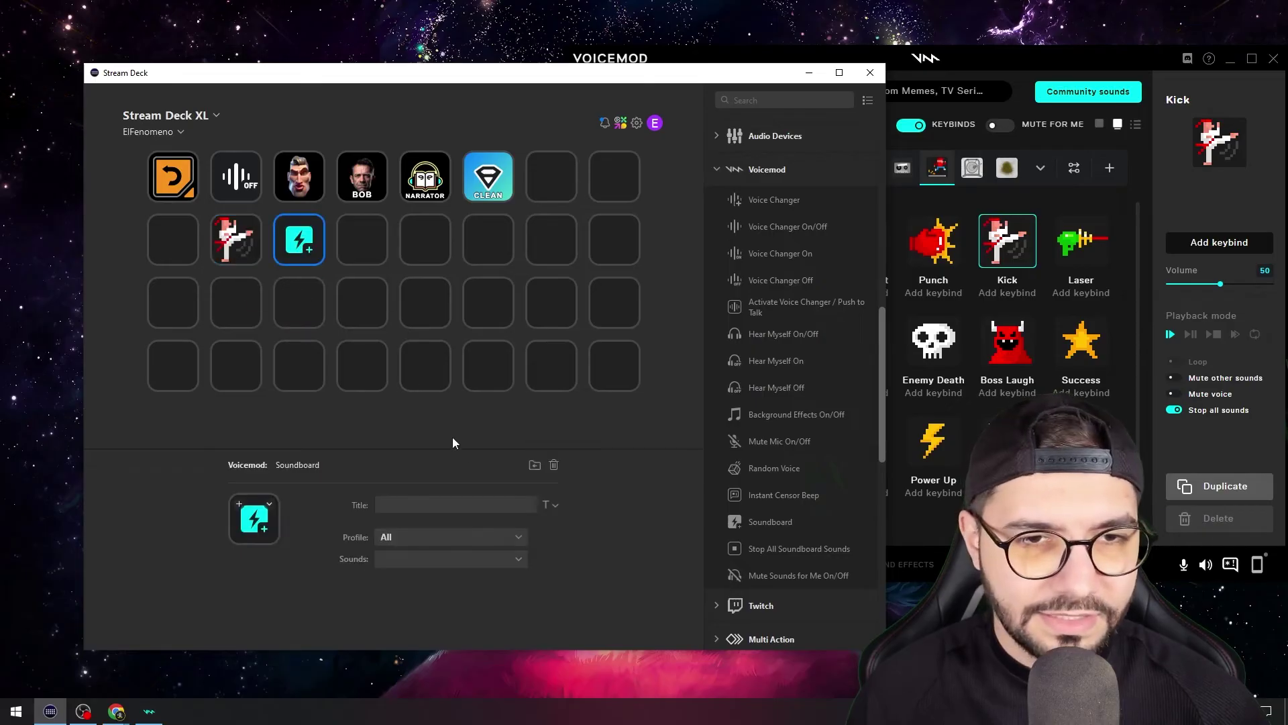
Step: Set the second Soundboard key to the Retro Games profile's Punch sound
click(511, 536)
click(454, 496)
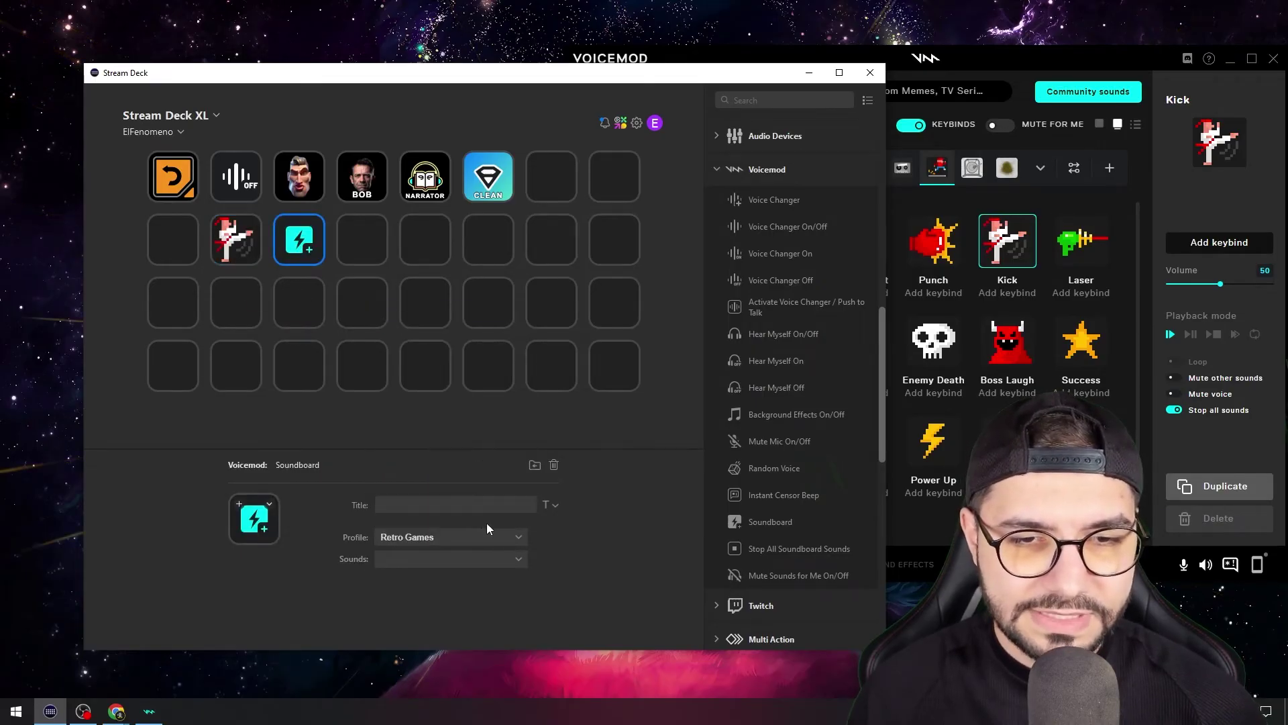
click(516, 558)
click(443, 519)
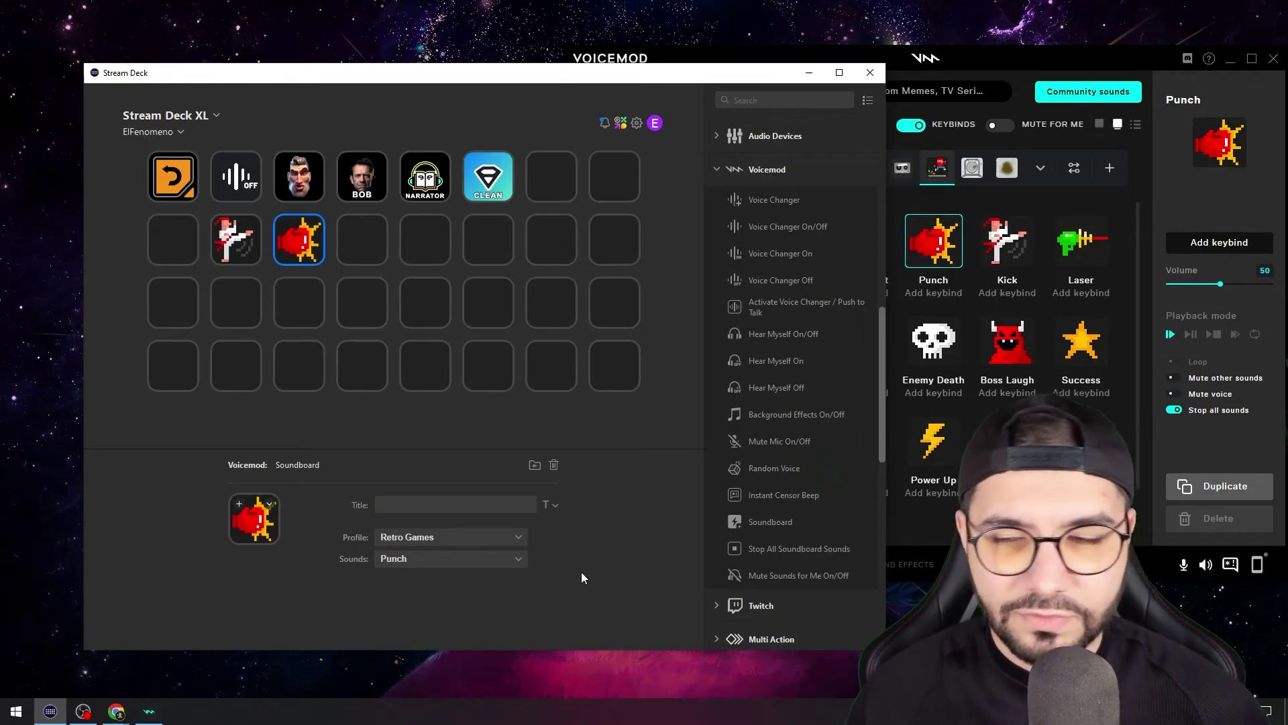
Step: Reposition both windows and show Voicemod's EDM sound category
drag(675, 74, 613, 71)
mouse_move(926, 59)
mouse_down()
mouse_move(984, 70)
mouse_move(926, 69)
mouse_up()
click(797, 179)
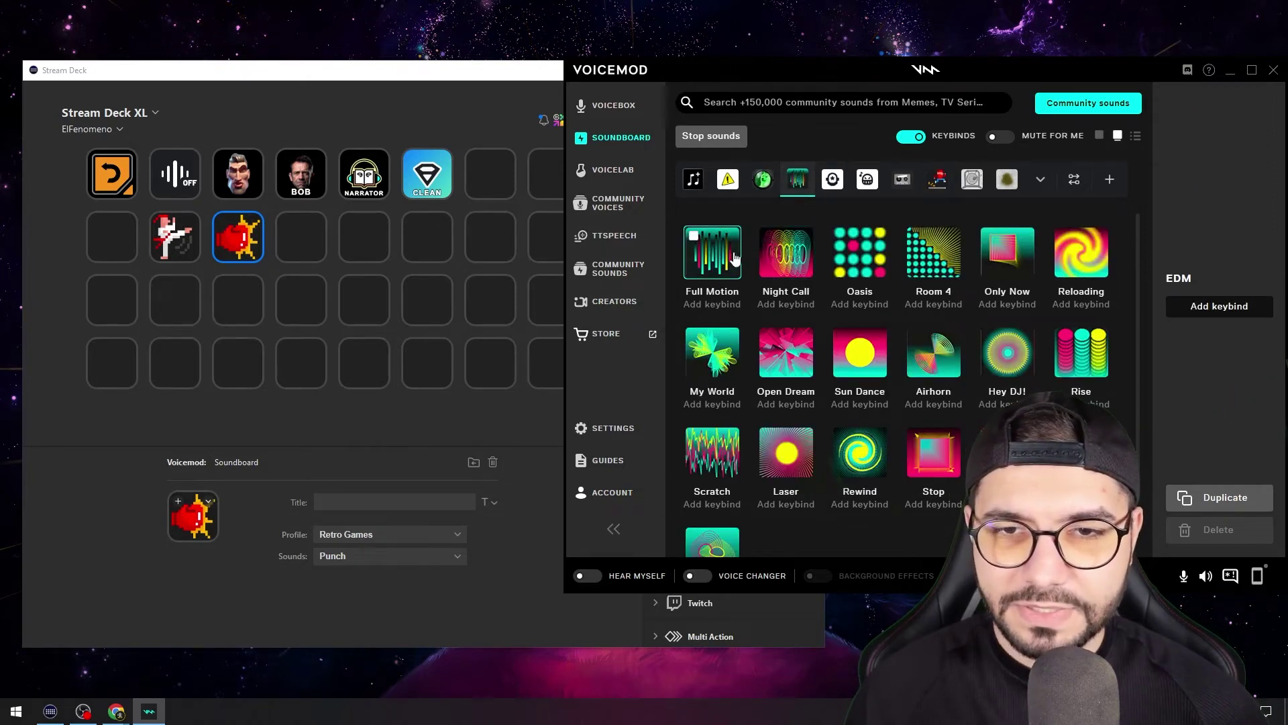
Step: Add a Soundboard key beside the Punch key and set its Profile to EDM
click(498, 79)
drag(709, 519, 301, 257)
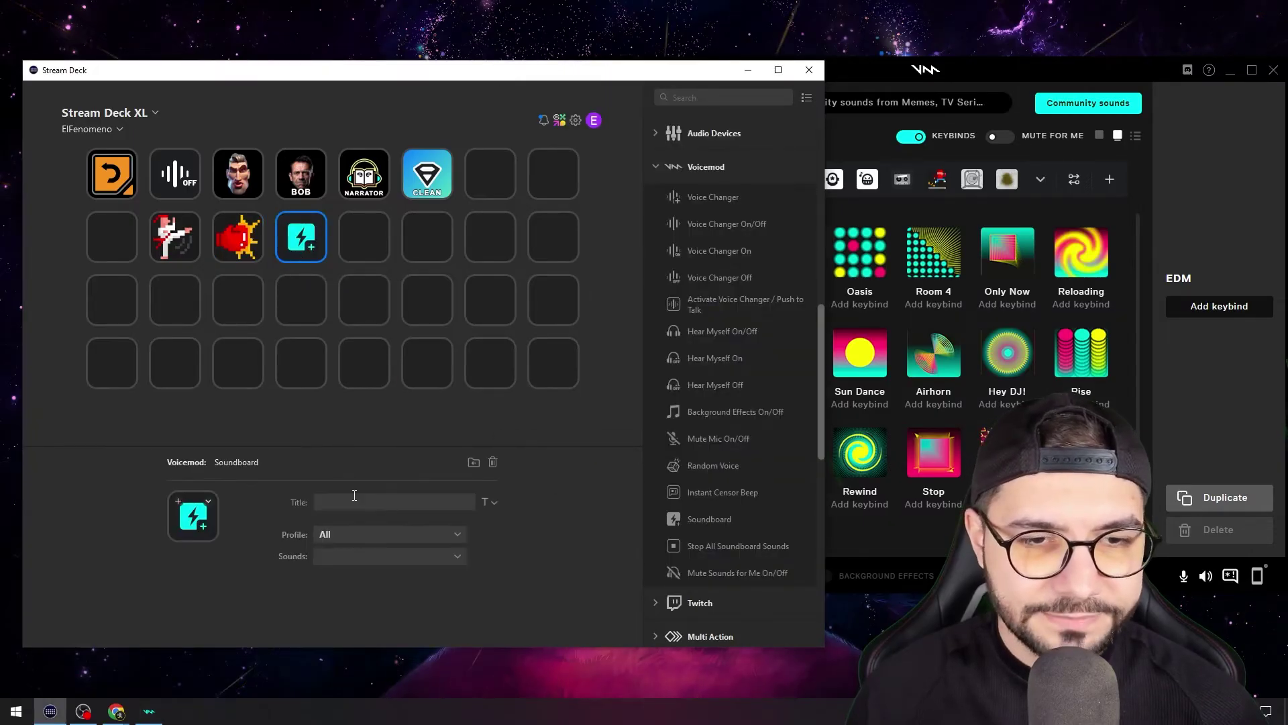
click(368, 534)
click(899, 69)
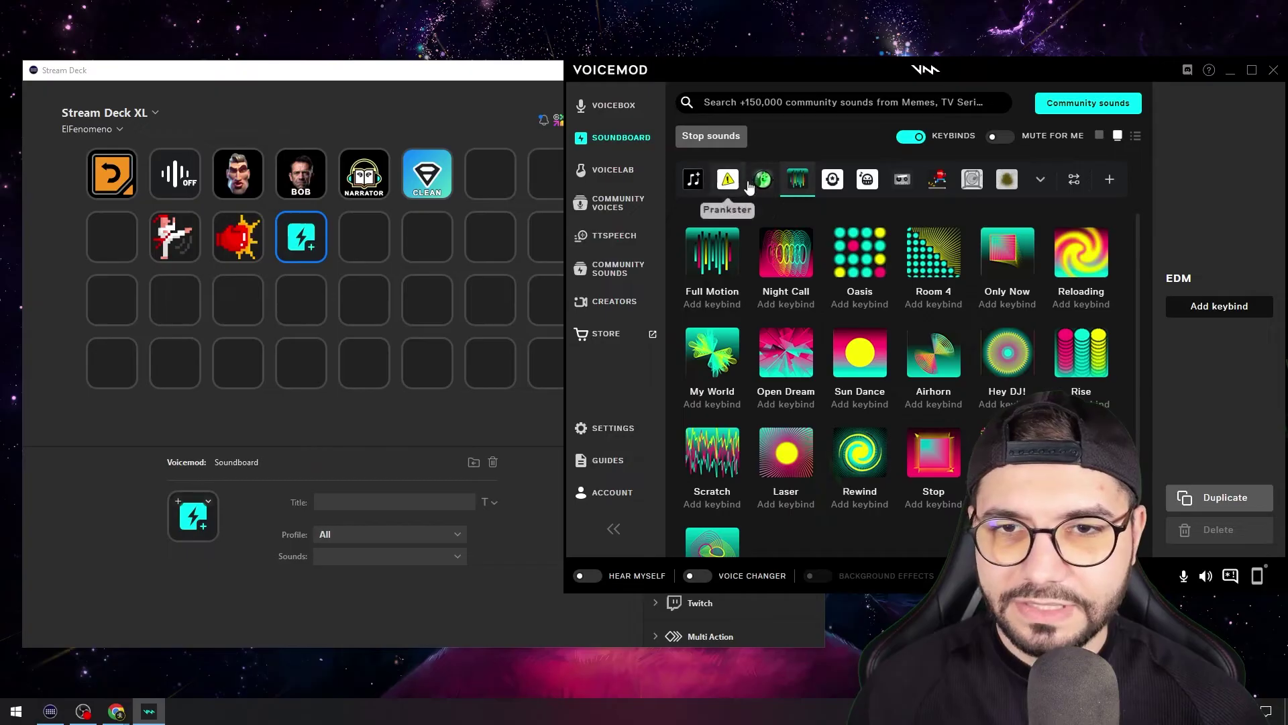
click(450, 535)
scroll(370, 432, up, 1)
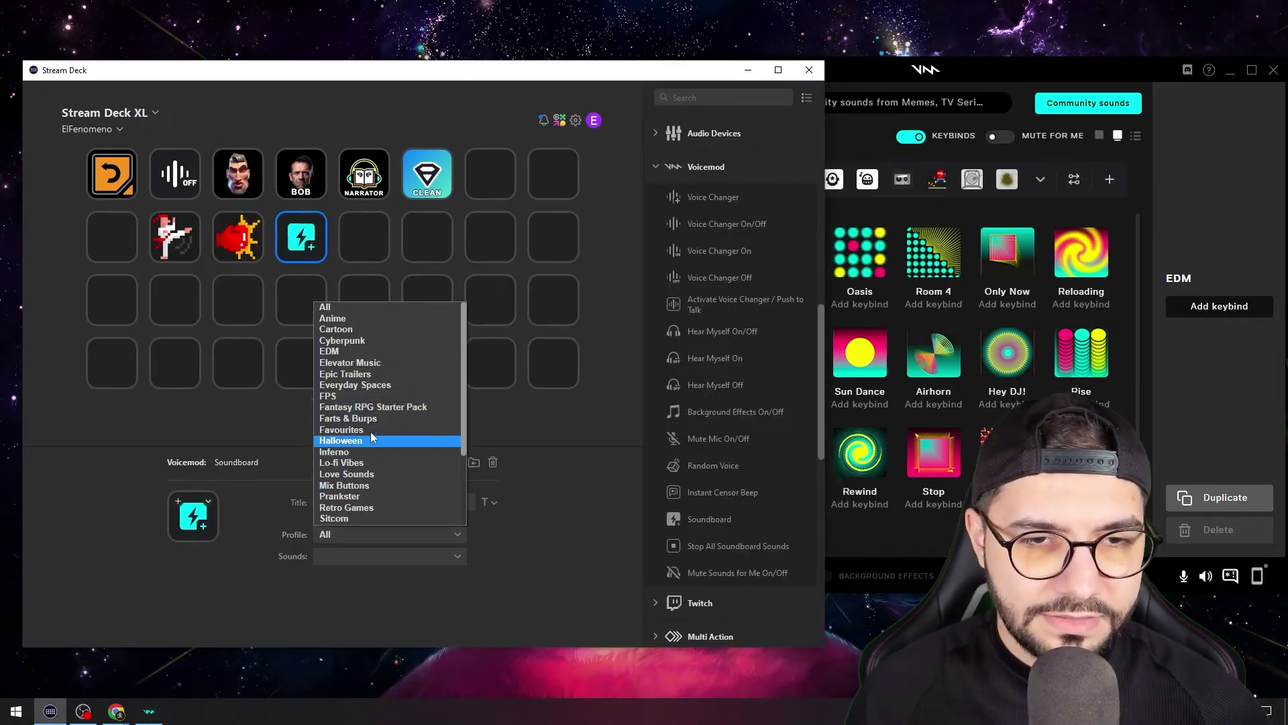
click(349, 352)
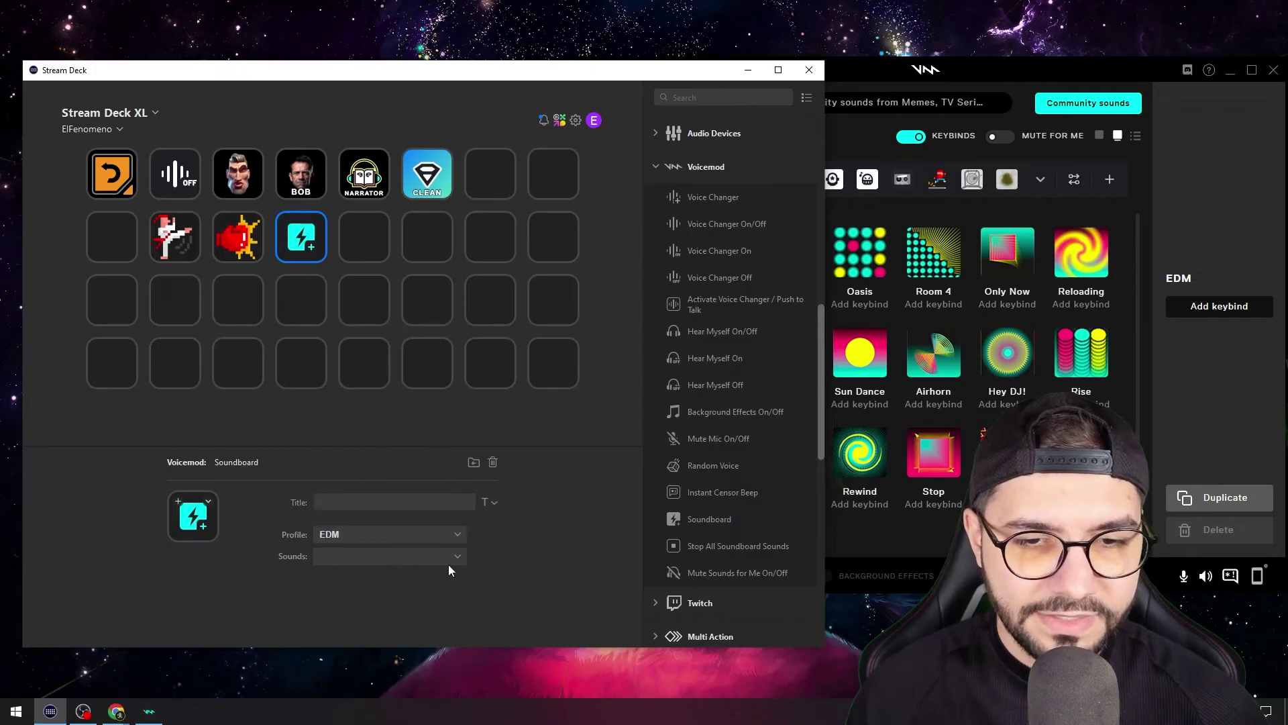
Step: Assign the Night Call sound to the key and select the next empty key
drag(928, 69, 927, 62)
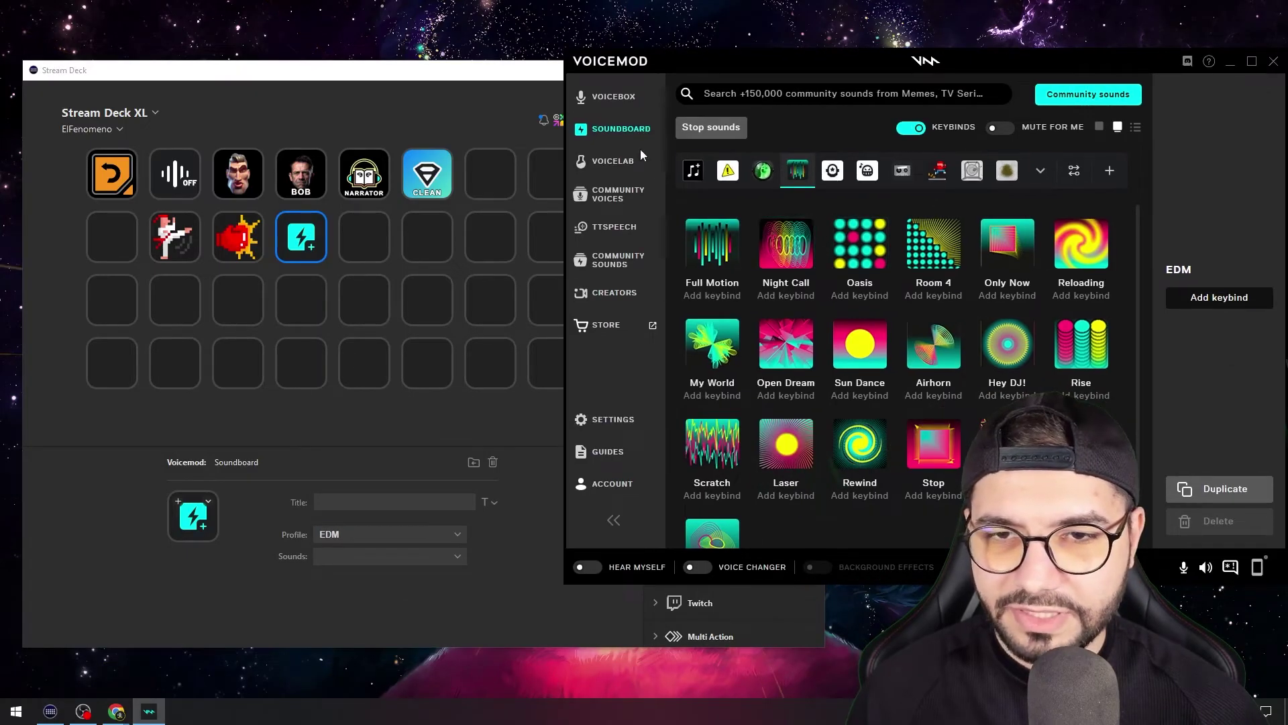
click(547, 80)
click(450, 553)
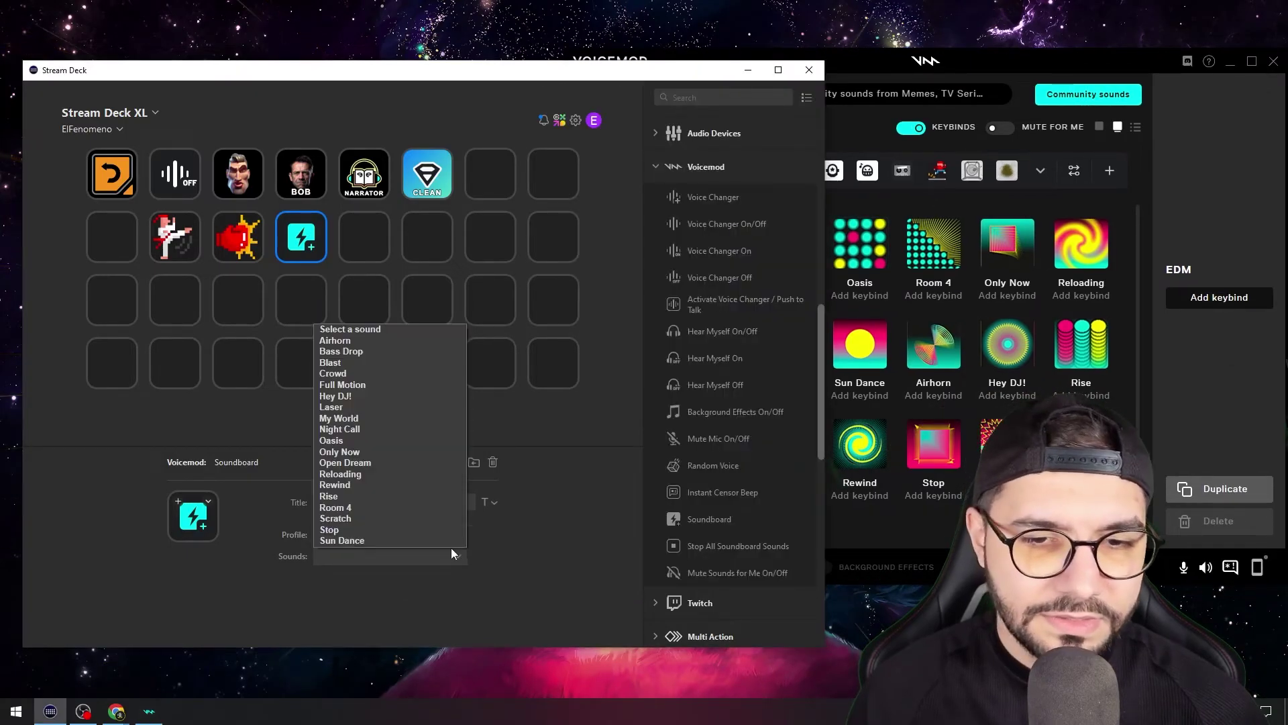
click(380, 428)
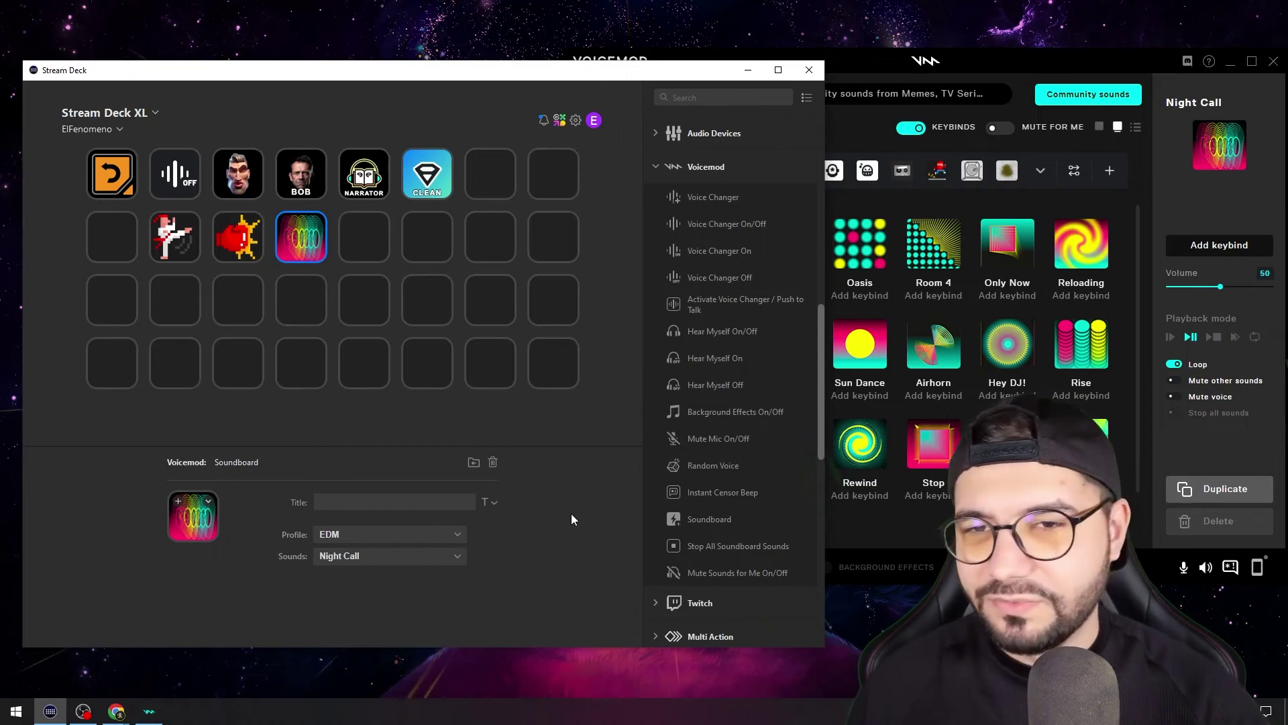
click(902, 63)
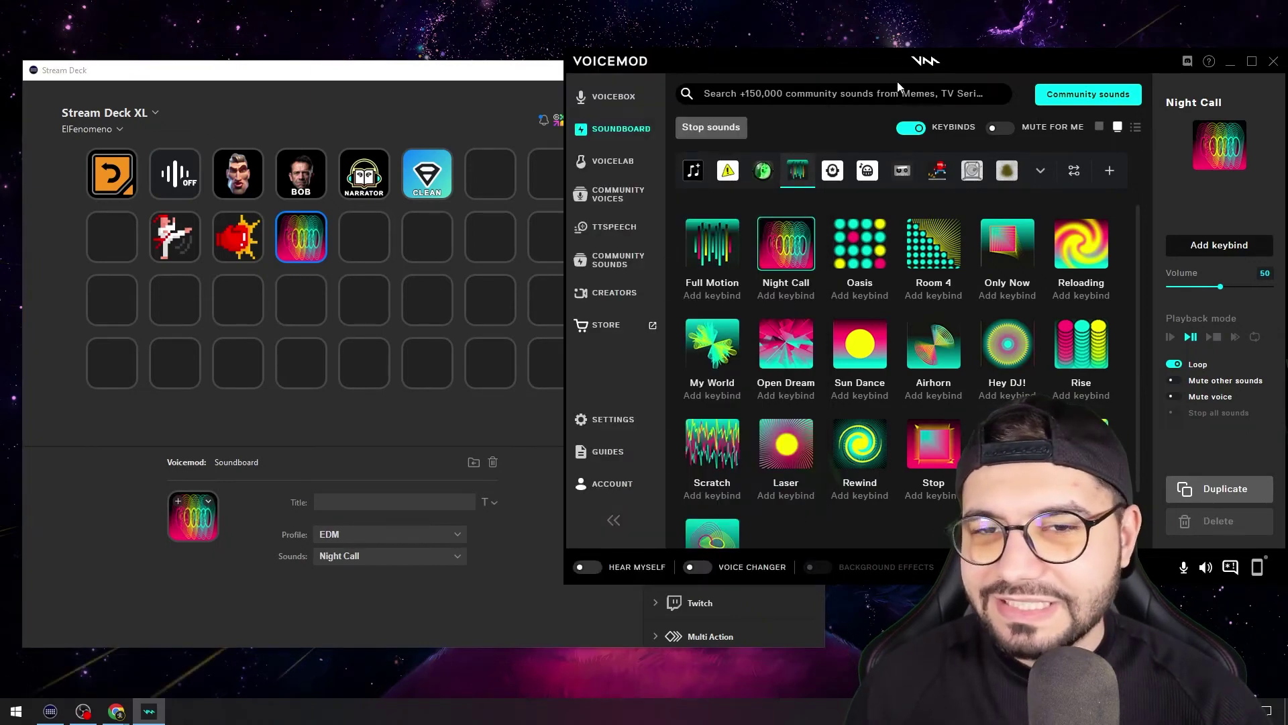
click(365, 237)
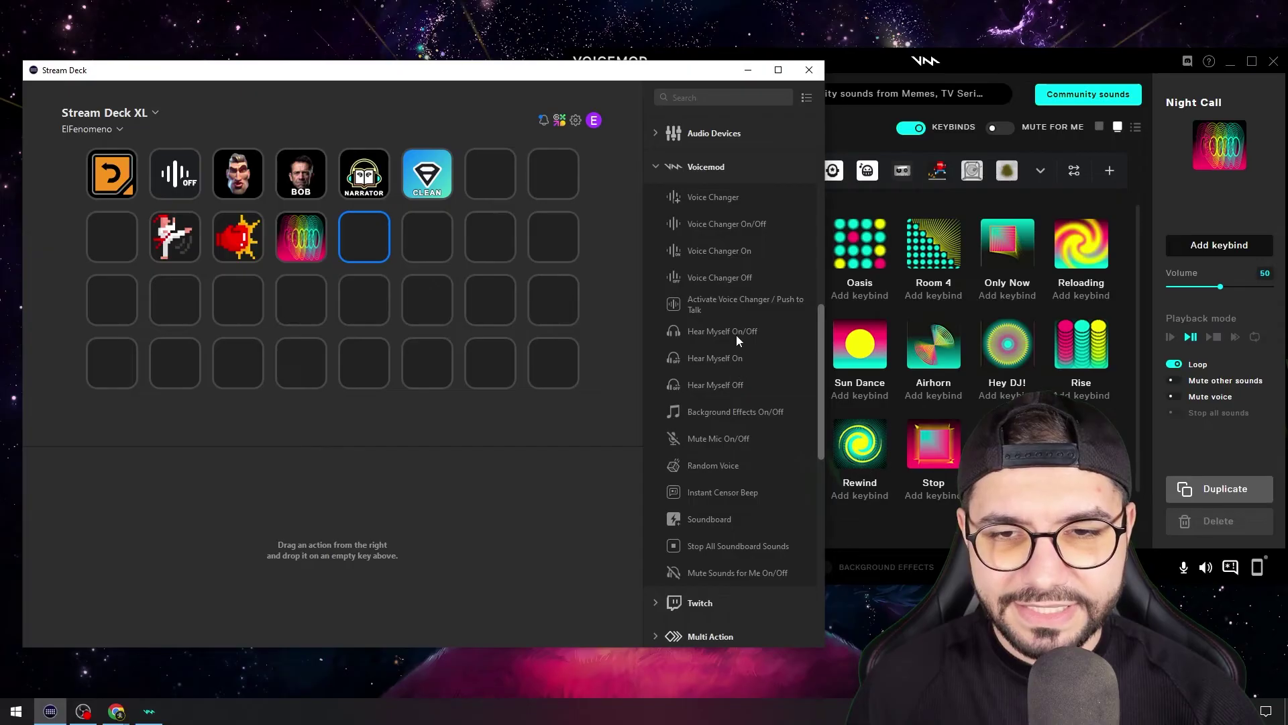
Step: Drop Hear Myself On/Off and Instant Censor Beep actions onto adjacent second-row keys
drag(732, 329, 424, 248)
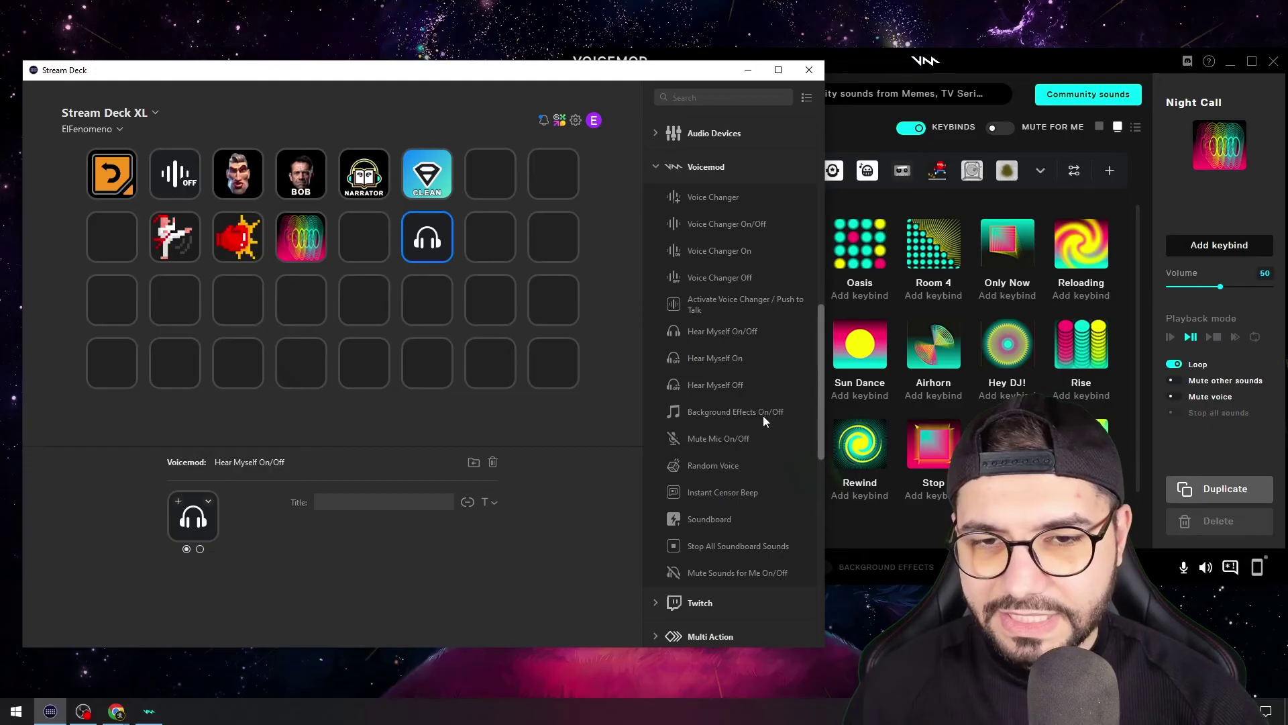
scroll(734, 360, up, 2)
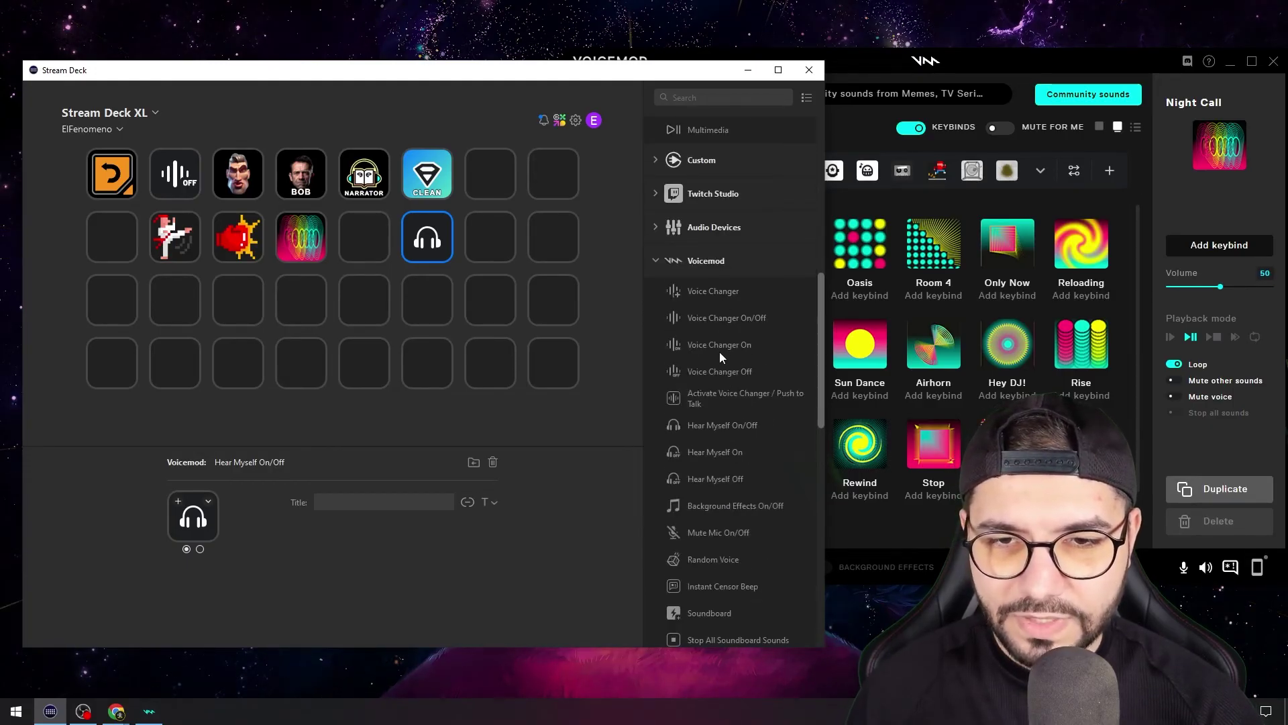
scroll(751, 420, down, 2)
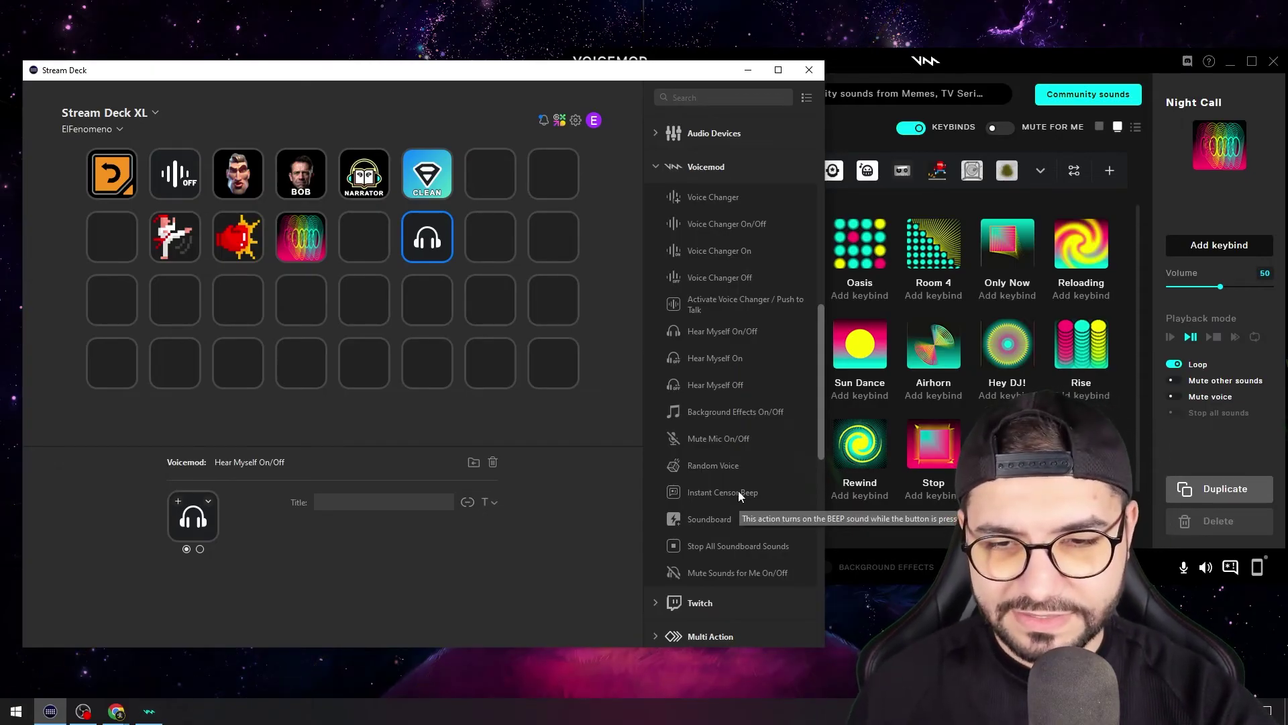
drag(731, 493, 514, 241)
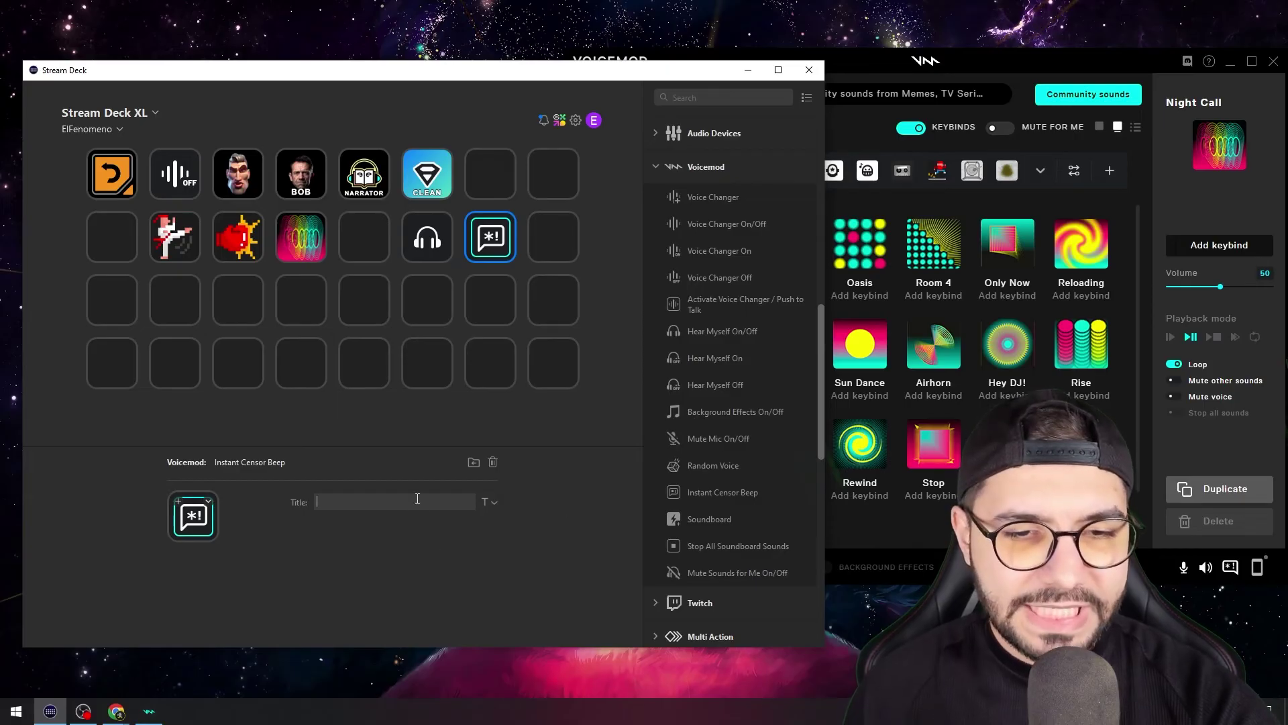
Step: Title the censor key BEEP, bottom-aligned, with a smaller font size
text(EEP)
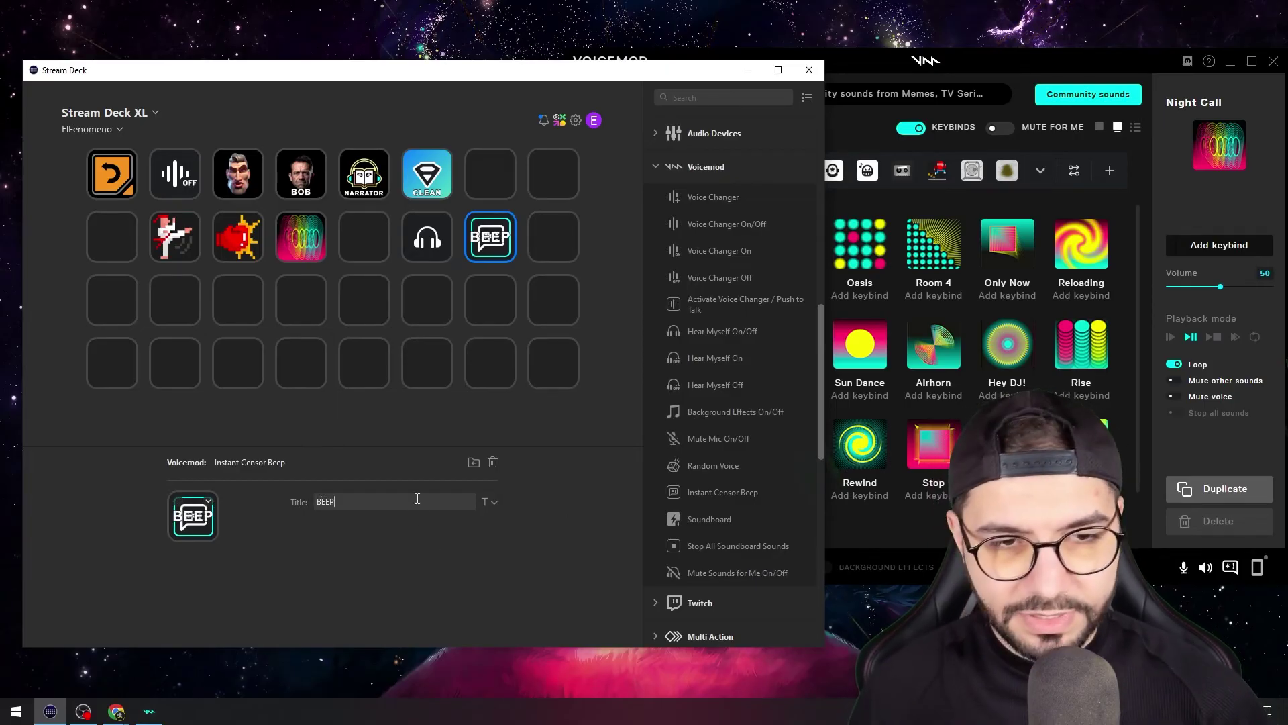
click(494, 500)
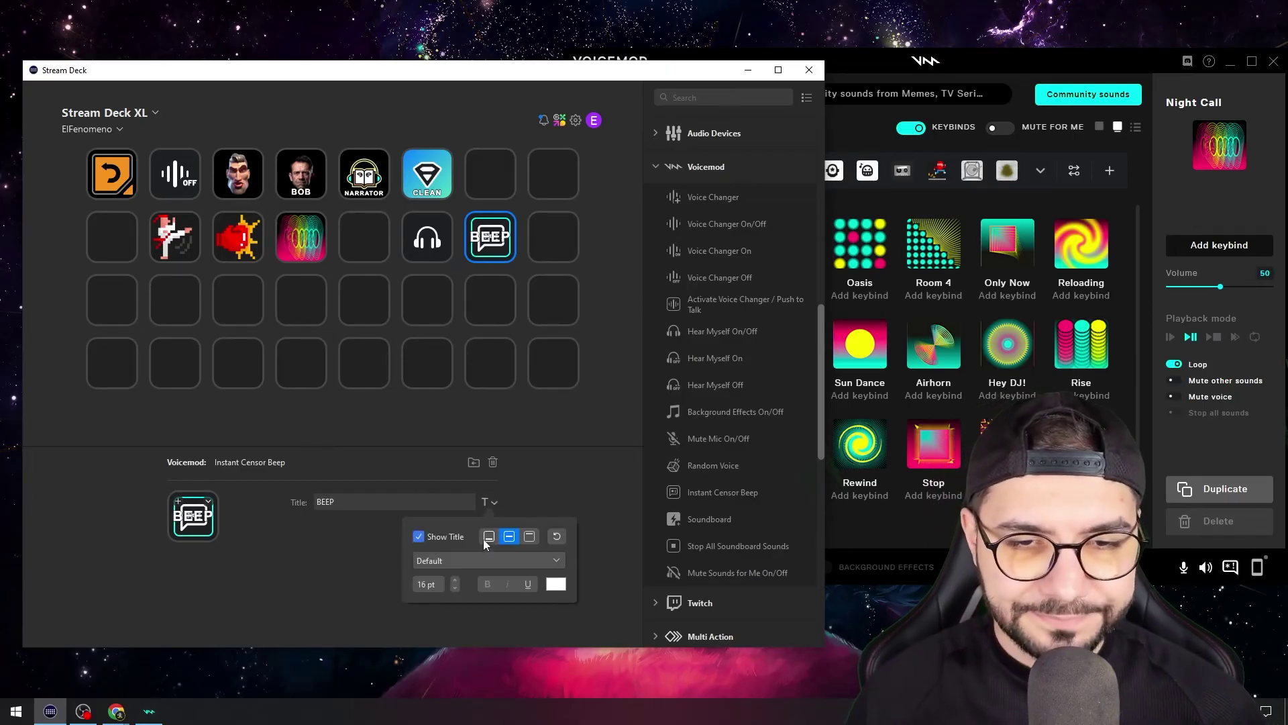
click(488, 537)
click(456, 588)
click(456, 588)
click(455, 588)
click(455, 588)
click(456, 589)
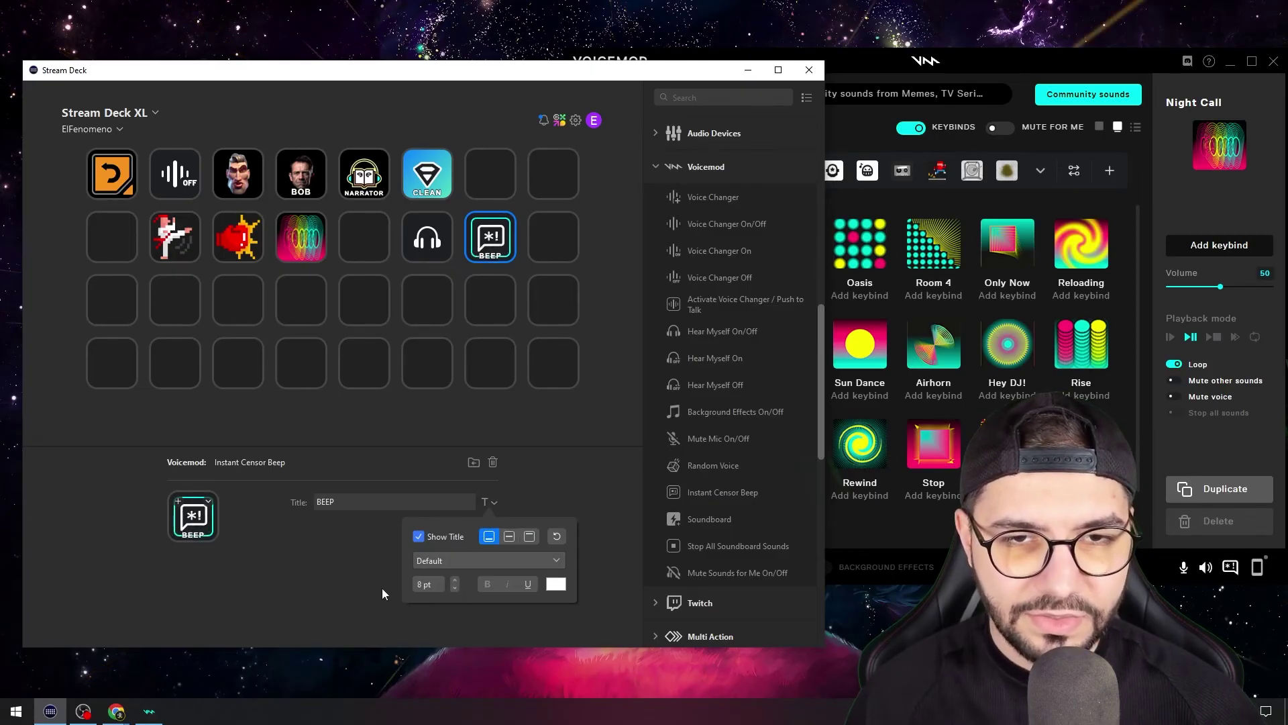
Step: Browse Set from File for an icon but cancel, then activate The Narrator voice
click(210, 504)
click(242, 526)
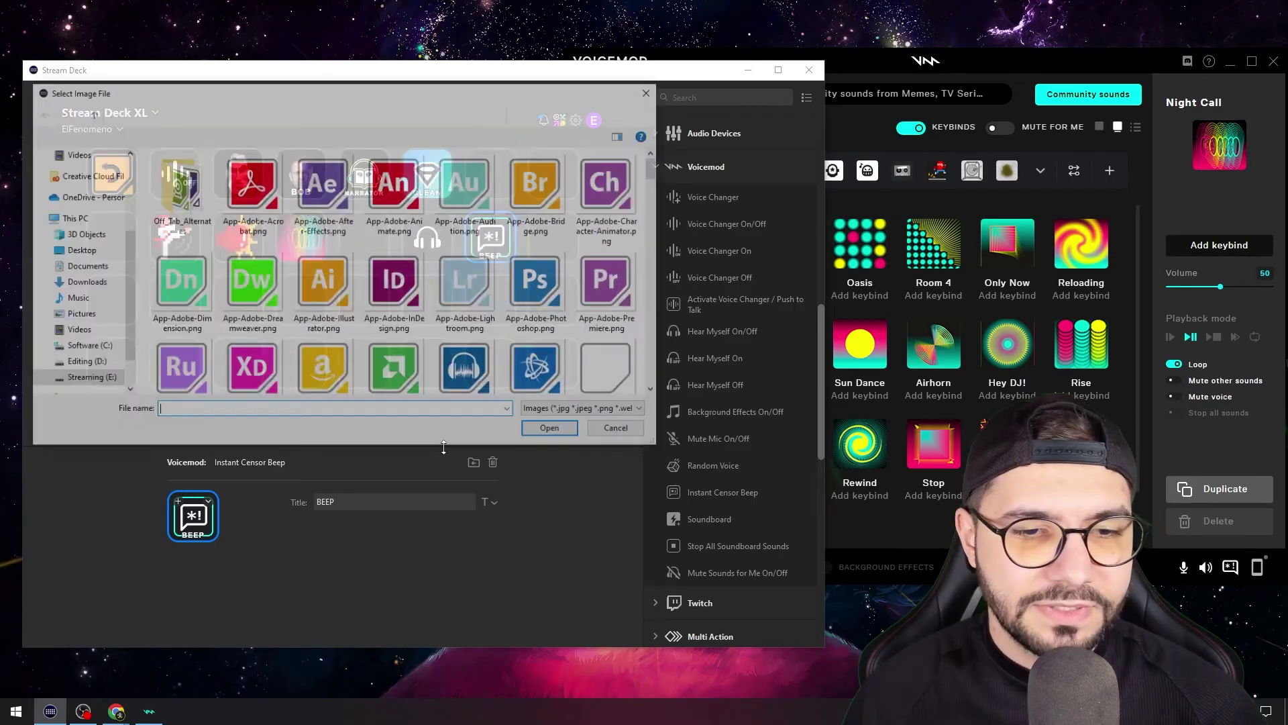
scroll(441, 268, down, 6)
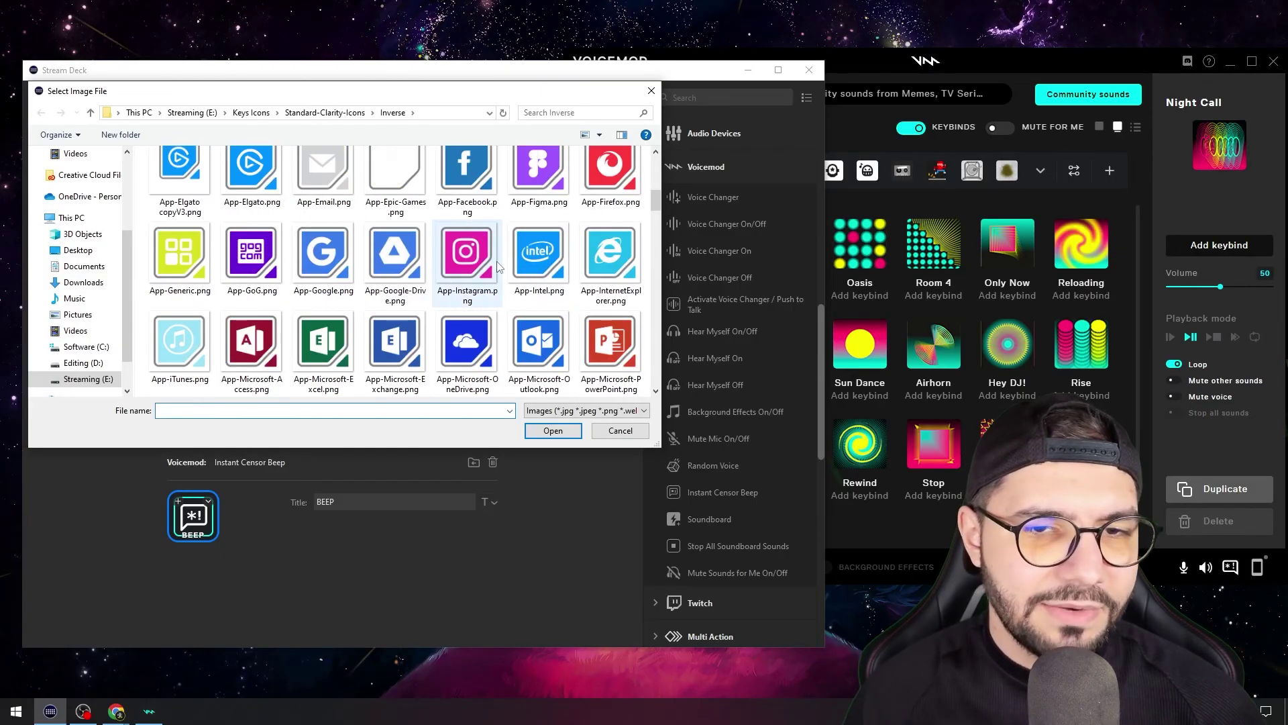
scroll(530, 279, up, 2)
scroll(537, 285, down, 9)
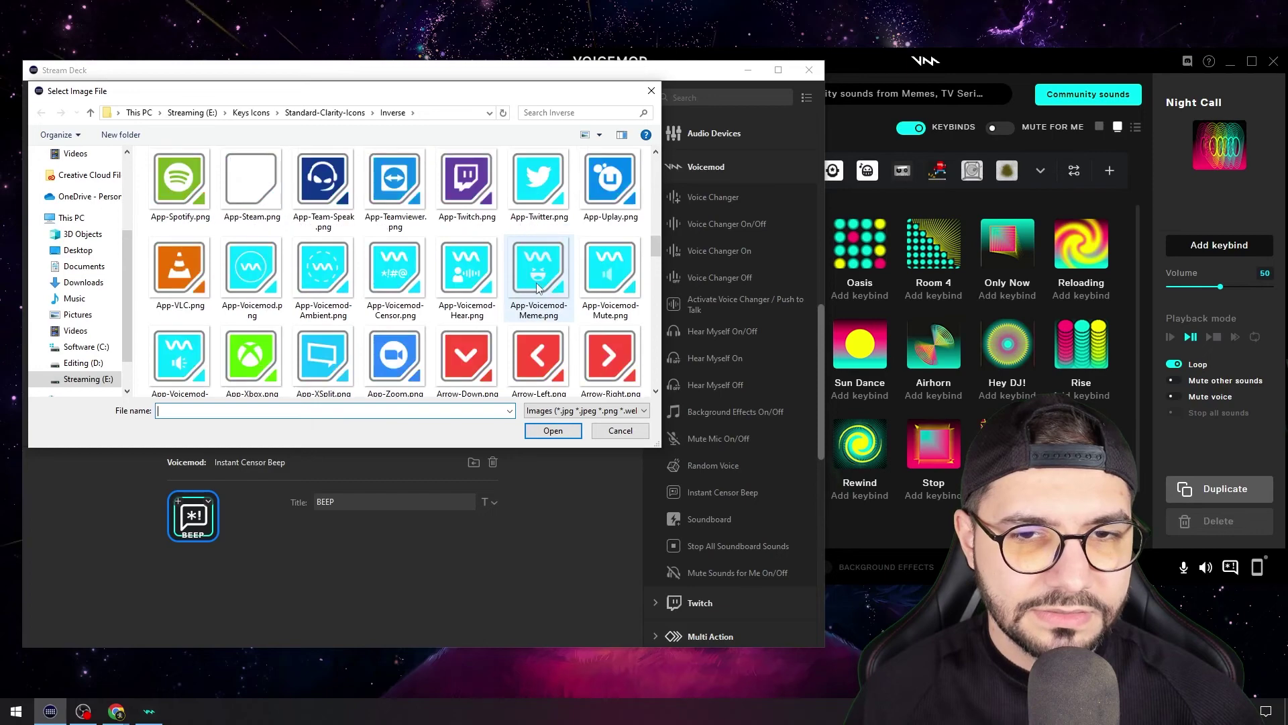
scroll(520, 253, down, 1)
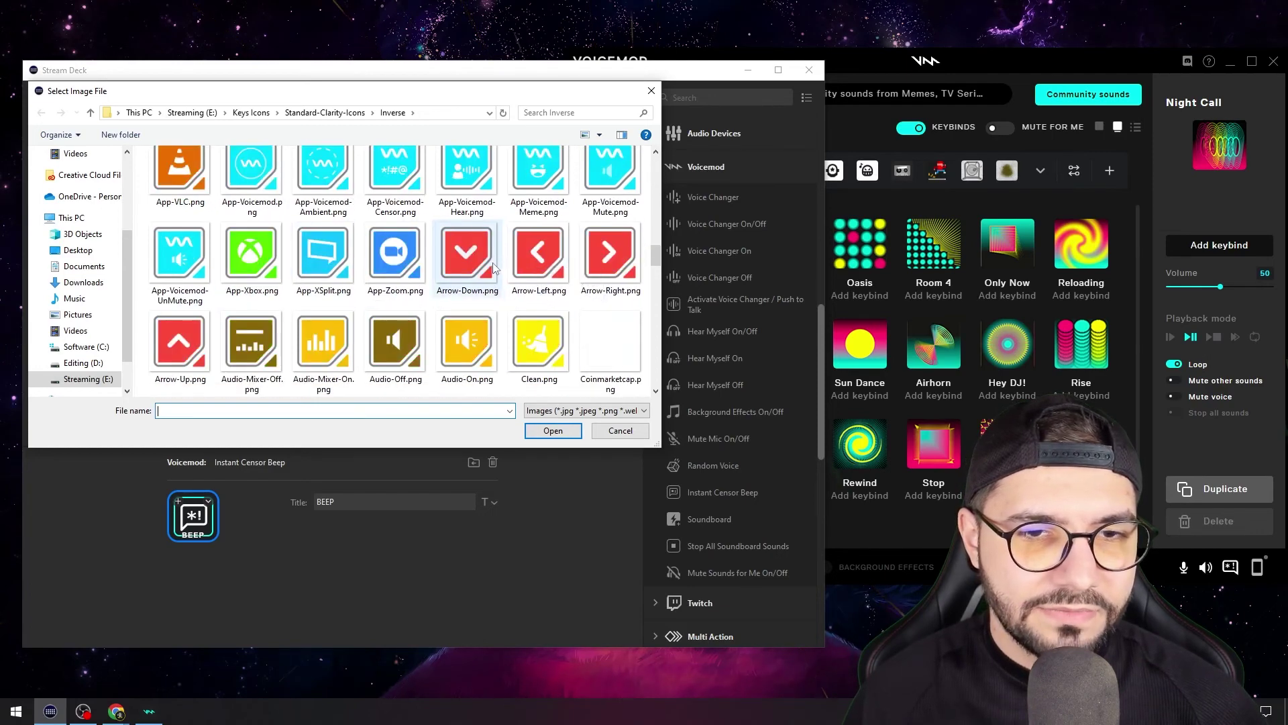
scroll(497, 268, down, 8)
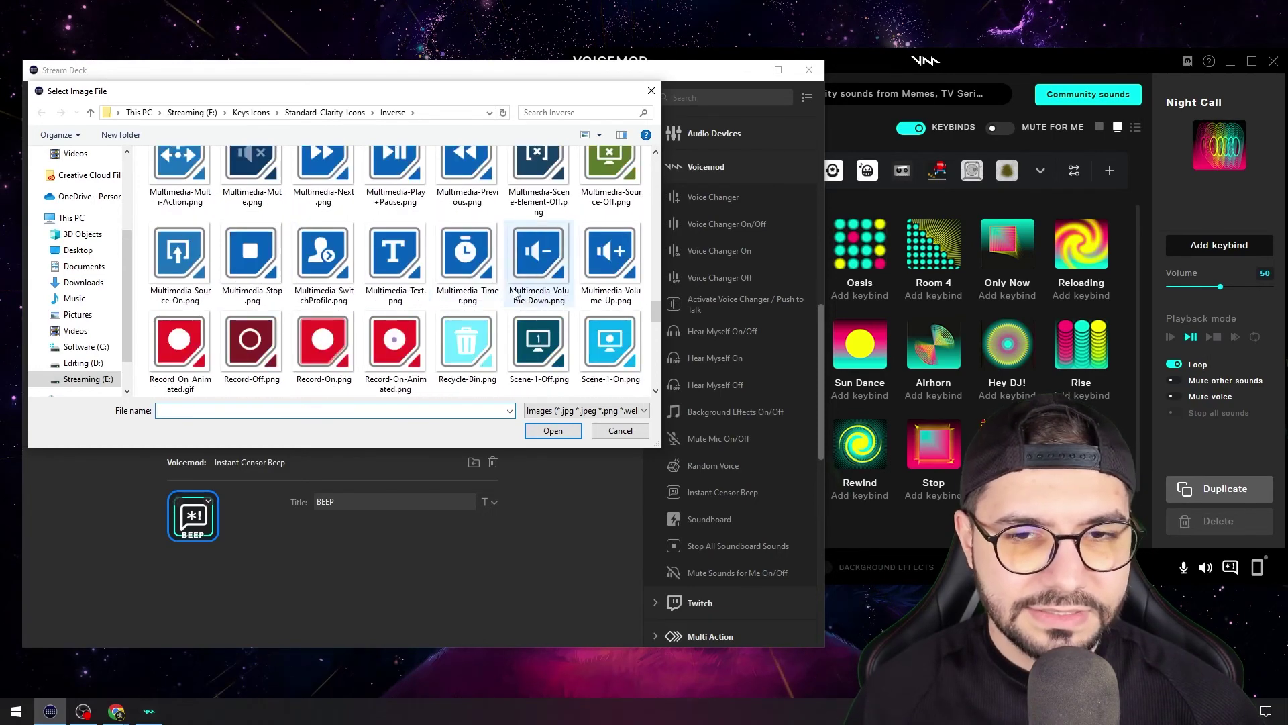
scroll(510, 282, down, 6)
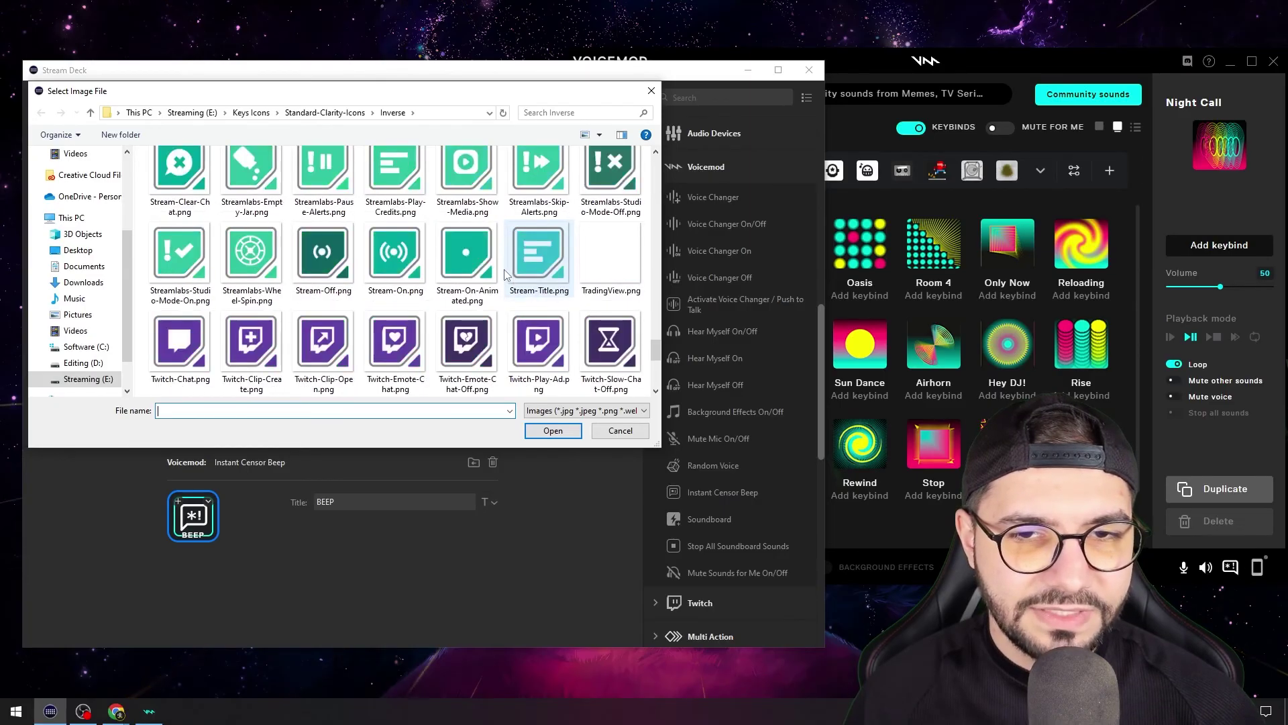
scroll(505, 275, down, 4)
scroll(504, 281, up, 5)
scroll(504, 281, up, 15)
scroll(510, 287, up, 8)
scroll(513, 284, up, 8)
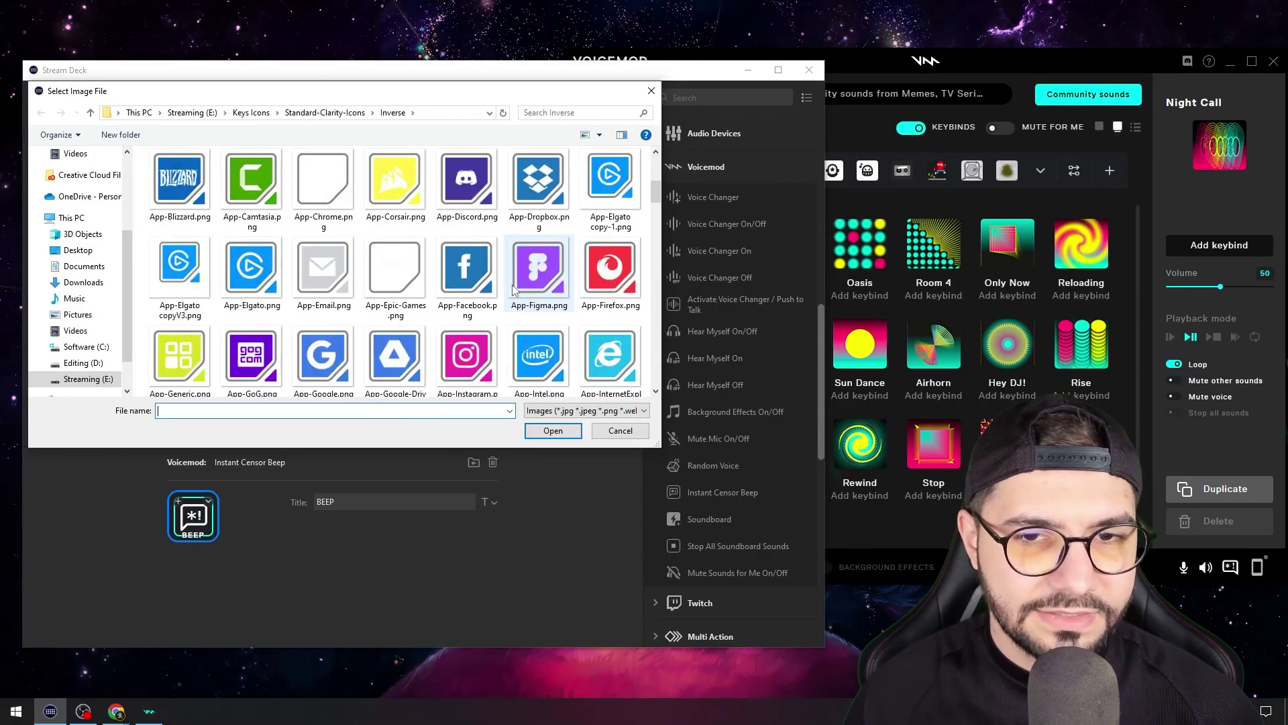
scroll(513, 284, up, 3)
click(620, 430)
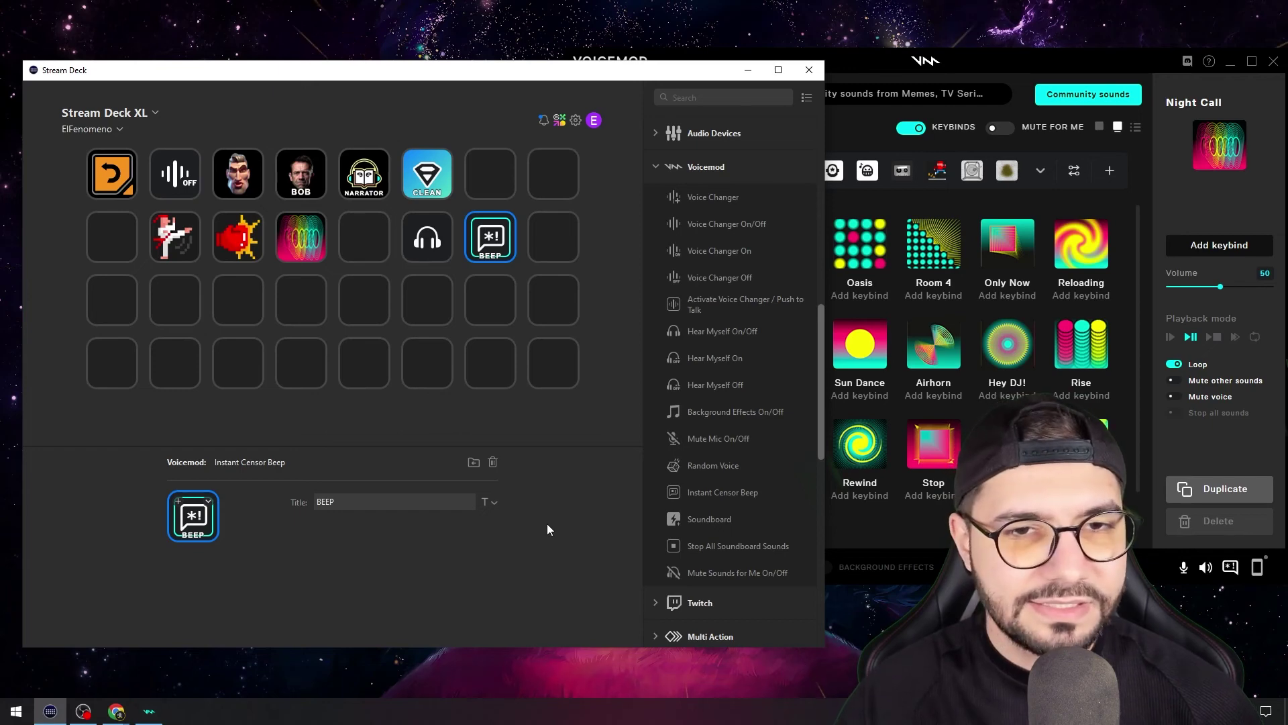
click(354, 164)
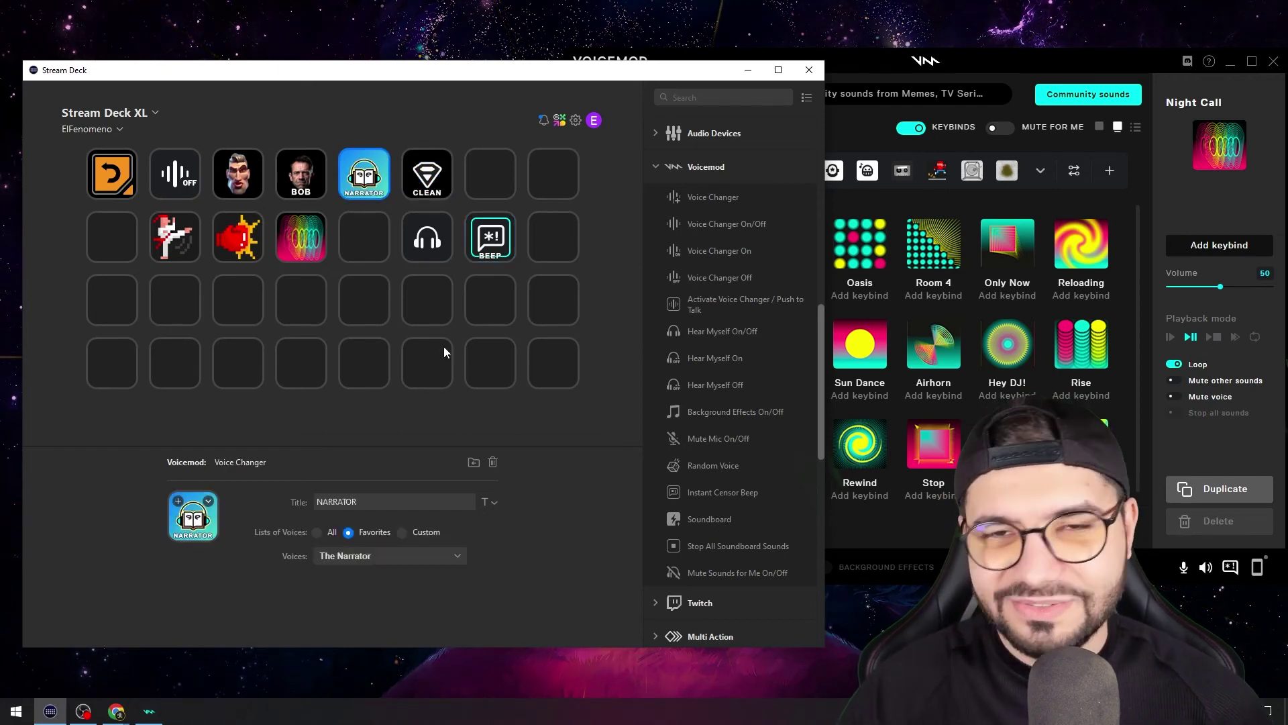